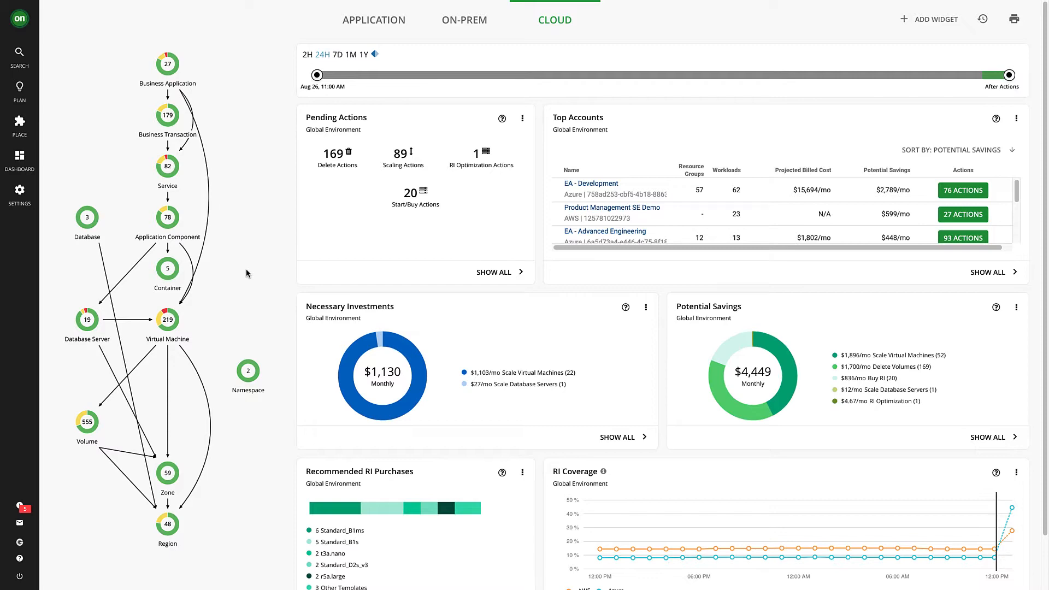
- Examine the cloud cost widgets, including Billed Cost by Account, Billed Cost by Service and RI Utilization
{"action": "scroll", "coordinate": [246, 273], "scroll_direction": "down", "scroll_amount": 8}
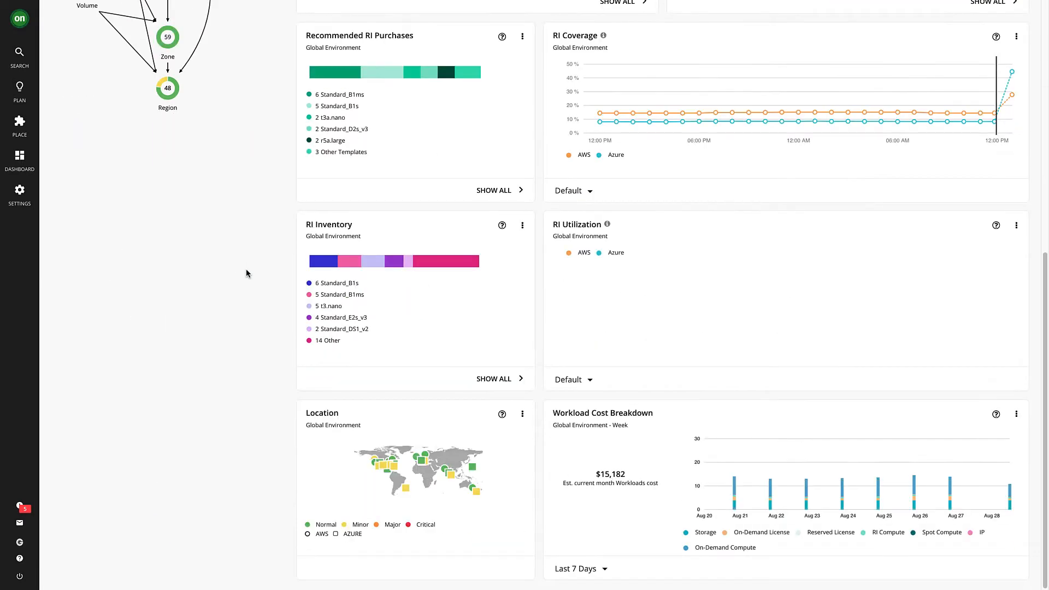
{"action": "scroll", "coordinate": [247, 273], "scroll_direction": "down", "scroll_amount": 7}
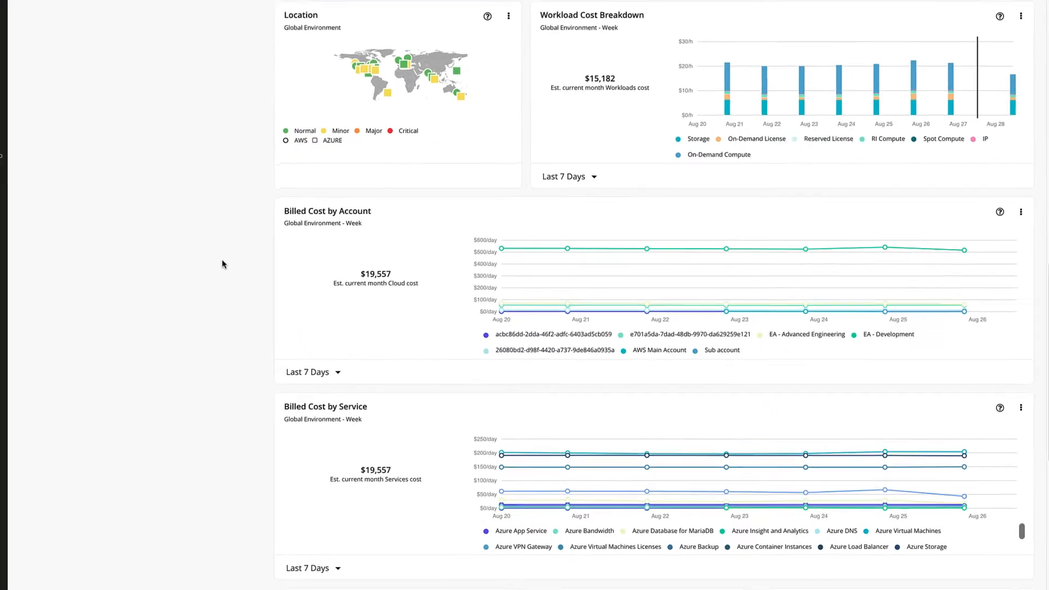
{"action": "mouse_move", "coordinate": [568, 311]}
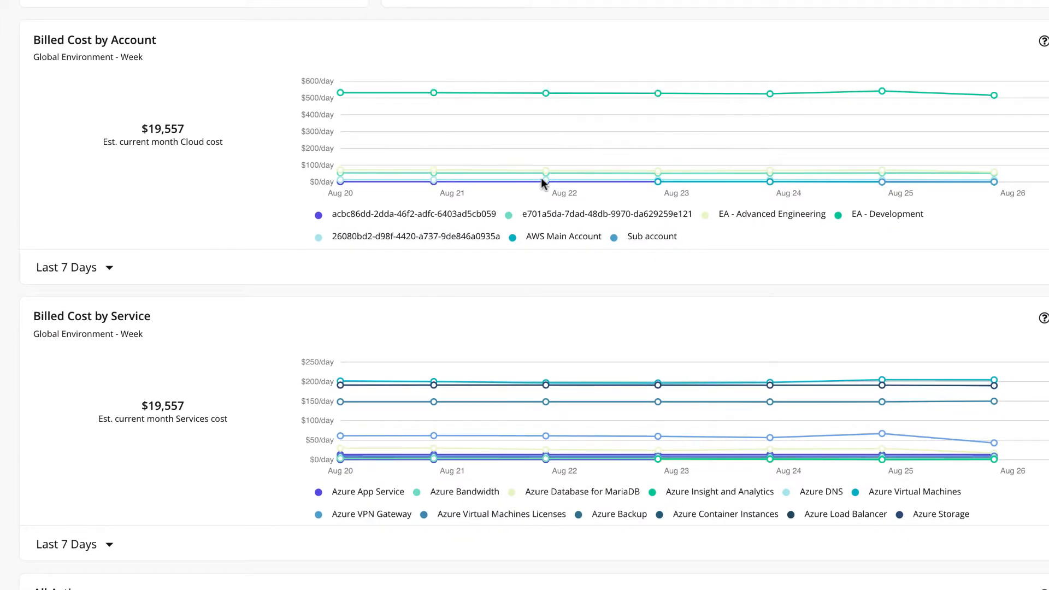
{"action": "mouse_move", "coordinate": [548, 182]}
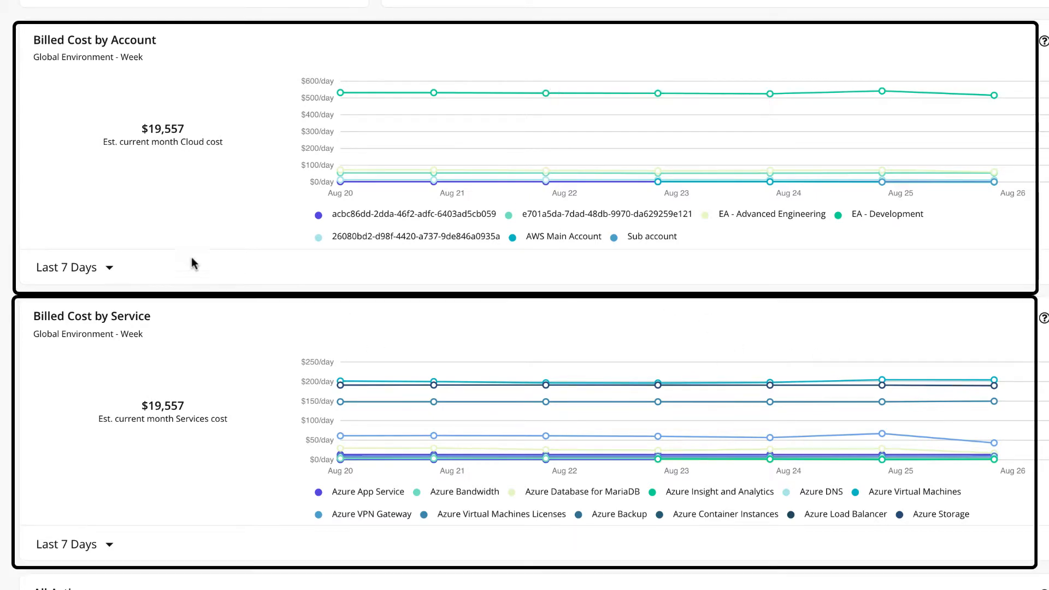
{"action": "mouse_move", "coordinate": [770, 415]}
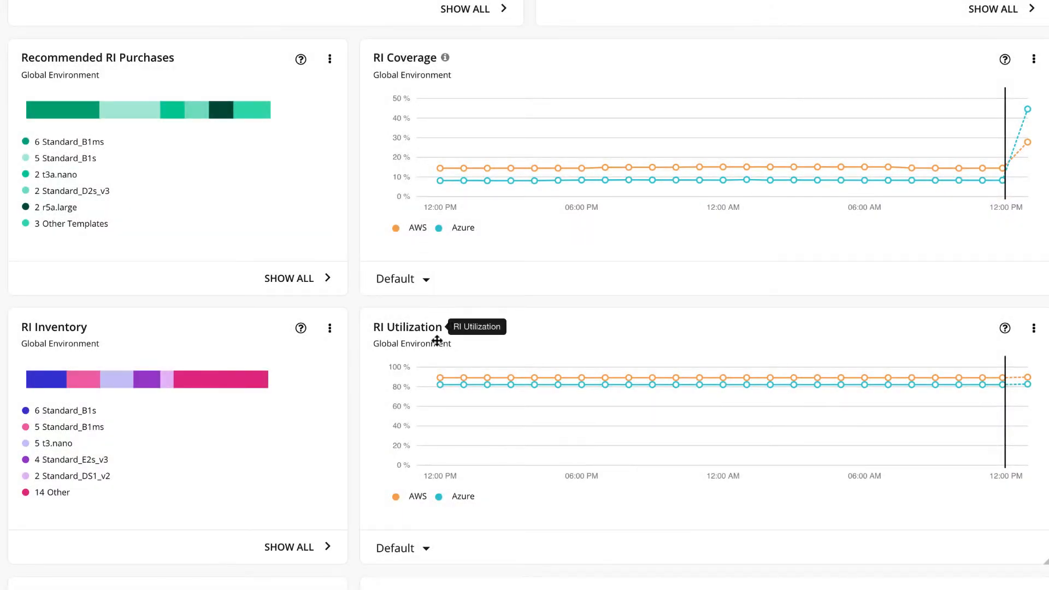
{"action": "mouse_move", "coordinate": [463, 380]}
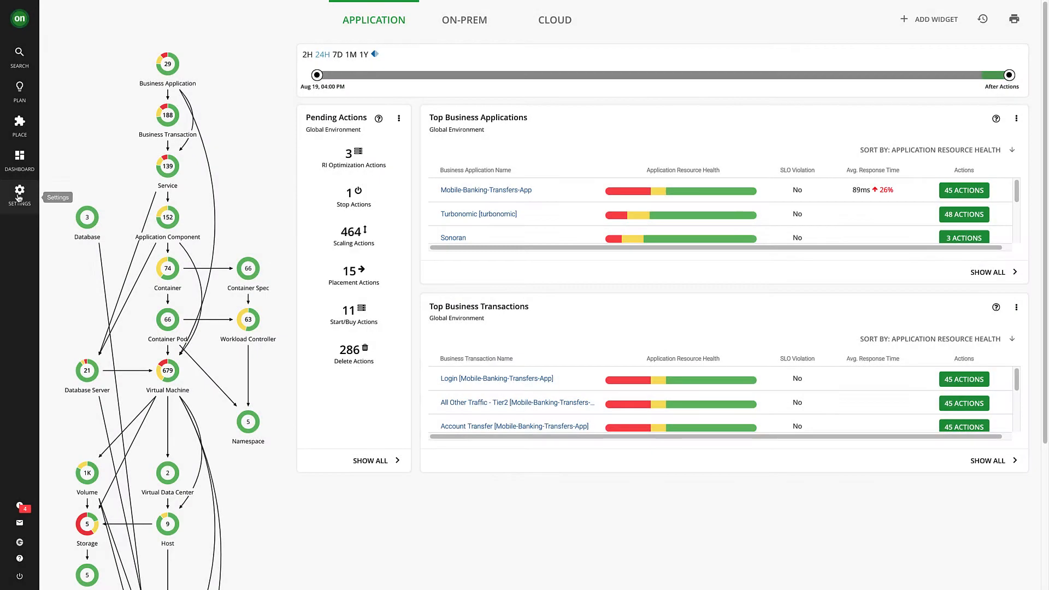
- Start adding an AWS Billing target from the Public Cloud category in the target configuration and check which fields it requires
{"action": "left_click", "coordinate": [20, 192]}
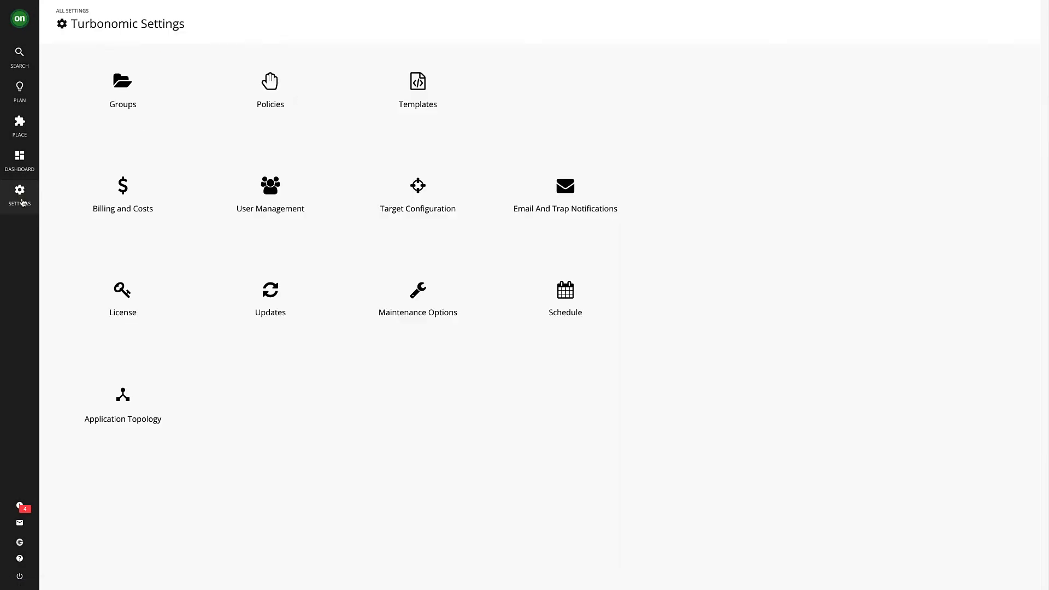
{"action": "left_click", "coordinate": [399, 182]}
{"action": "left_click", "coordinate": [1006, 24]}
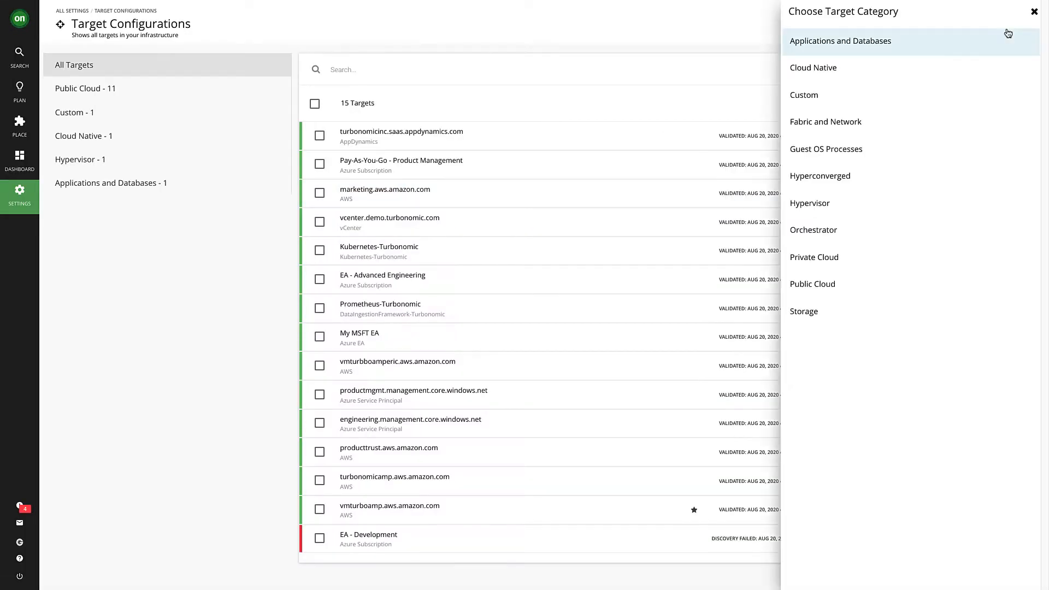
{"action": "left_click", "coordinate": [855, 279]}
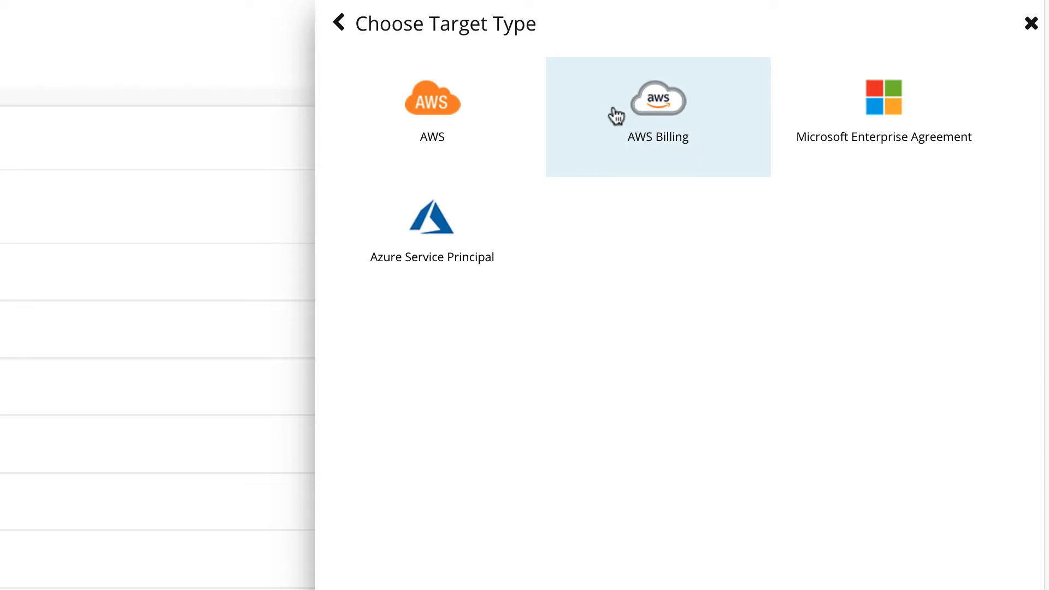
{"action": "left_click", "coordinate": [676, 119]}
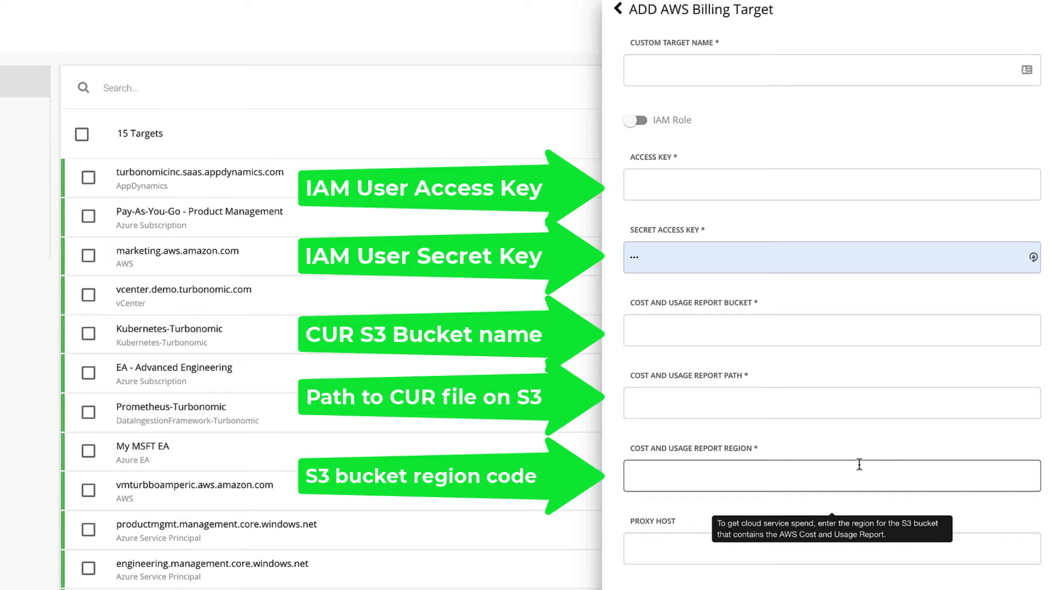
{"action": "scroll", "coordinate": [859, 464], "scroll_direction": "down", "scroll_amount": 5}
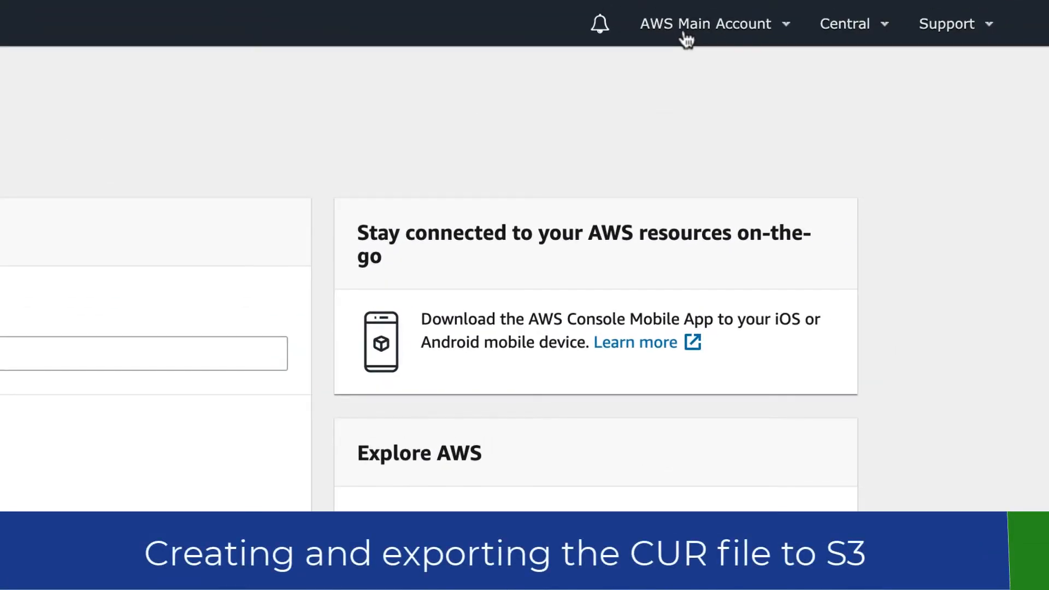
- Switch to the AWS Management Console and start creating a new Cost & Usage report from the main account's billing dashboard
{"action": "left_click", "coordinate": [684, 33]}
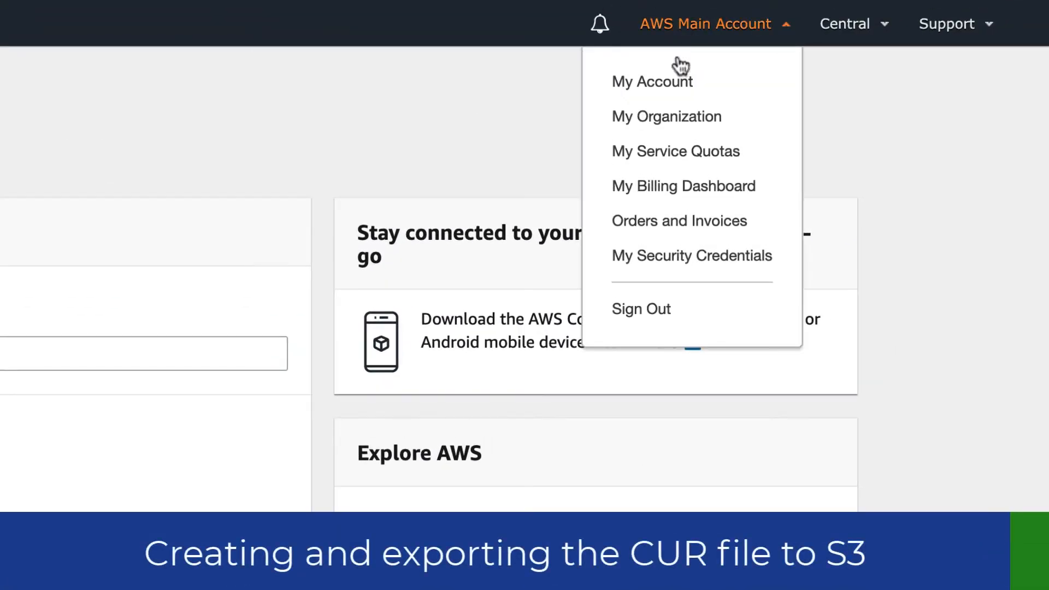
{"action": "left_click", "coordinate": [677, 189]}
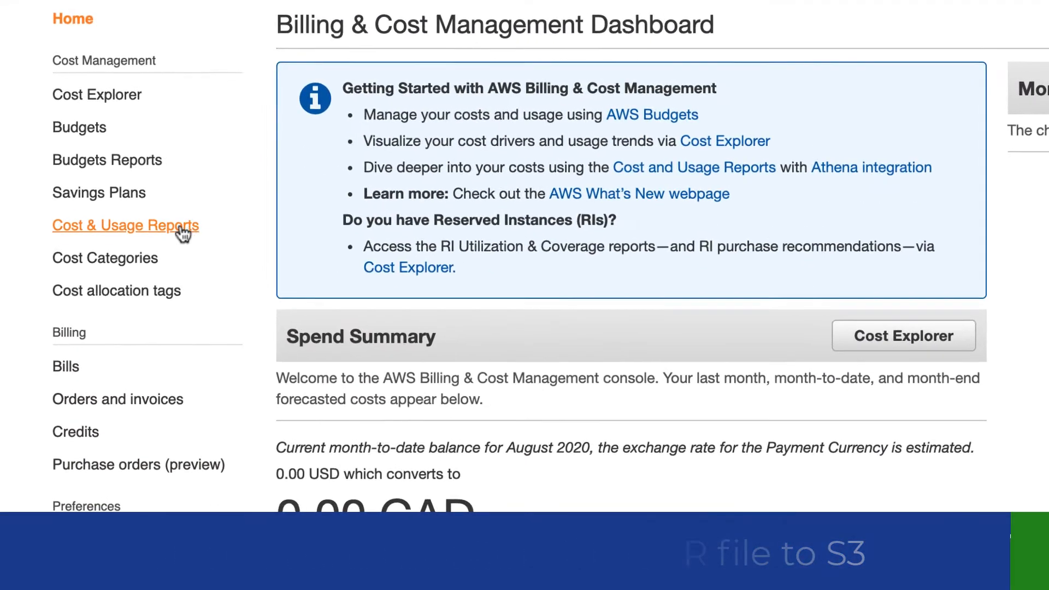
{"action": "left_click", "coordinate": [179, 228]}
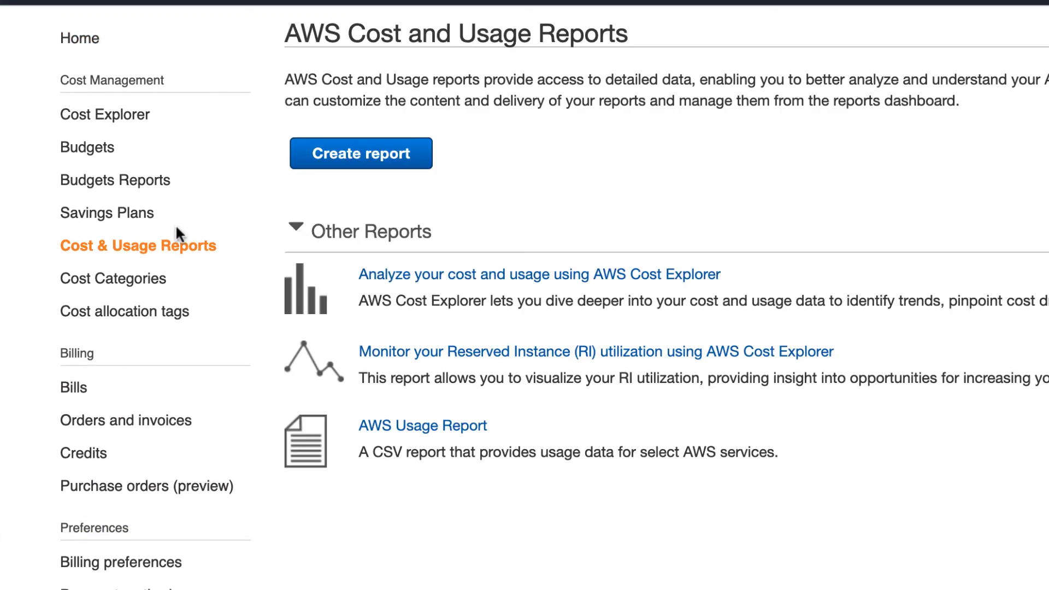
{"action": "left_click", "coordinate": [381, 165]}
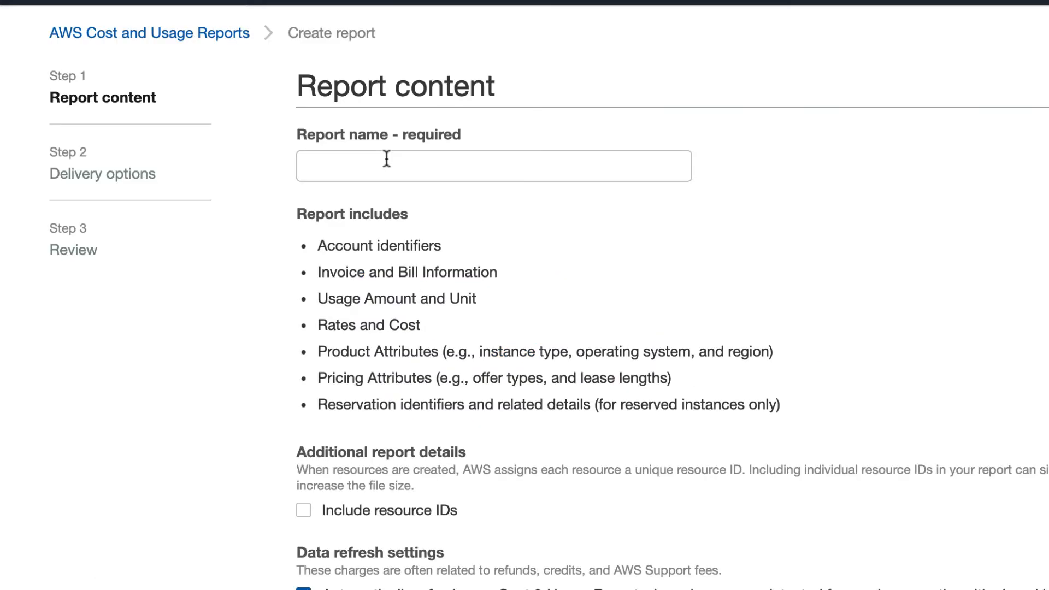
- Name the report My_AWS_CUR_export, with underscores instead of spaces
{"action": "left_click", "coordinate": [387, 159]}
{"action": "type", "text": "My AWS CUR export"}
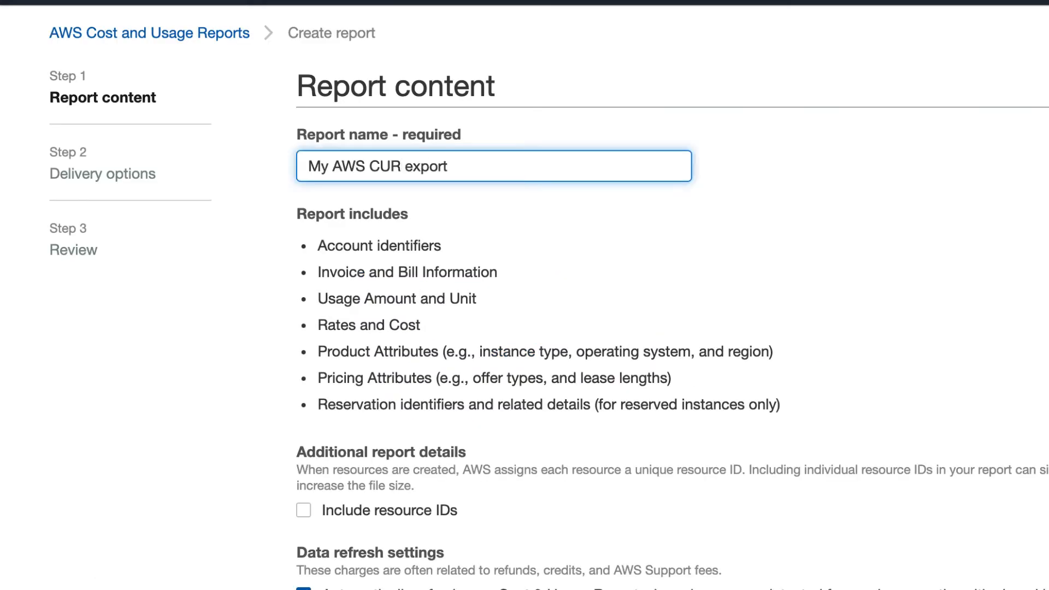
{"action": "left_click", "coordinate": [332, 166]}
{"action": "key", "text": "BackSpace"}
{"action": "type", "text": "_"}
{"action": "left_click", "coordinate": [373, 166]}
{"action": "key", "text": "BackSpace"}
{"action": "type", "text": "_"}
{"action": "left_click", "coordinate": [407, 166]}
{"action": "key", "text": "BackSpace"}
{"action": "type", "text": "_"}
- Include resource IDs in the report, turn off its automatic refresh for closed bills and continue to the delivery options
{"action": "left_click", "coordinate": [658, 237]}
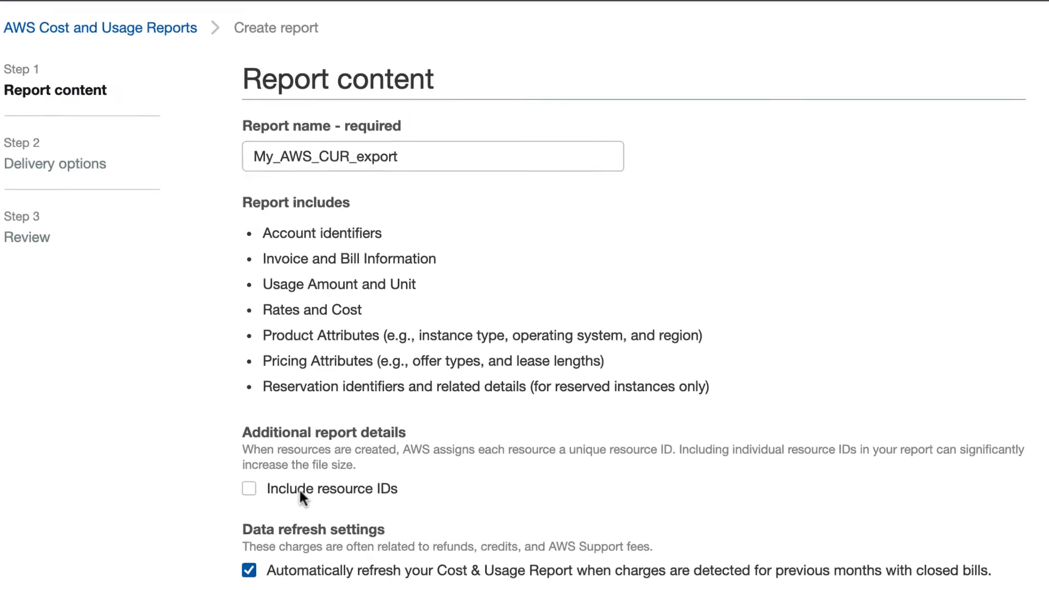
{"action": "left_click", "coordinate": [299, 489]}
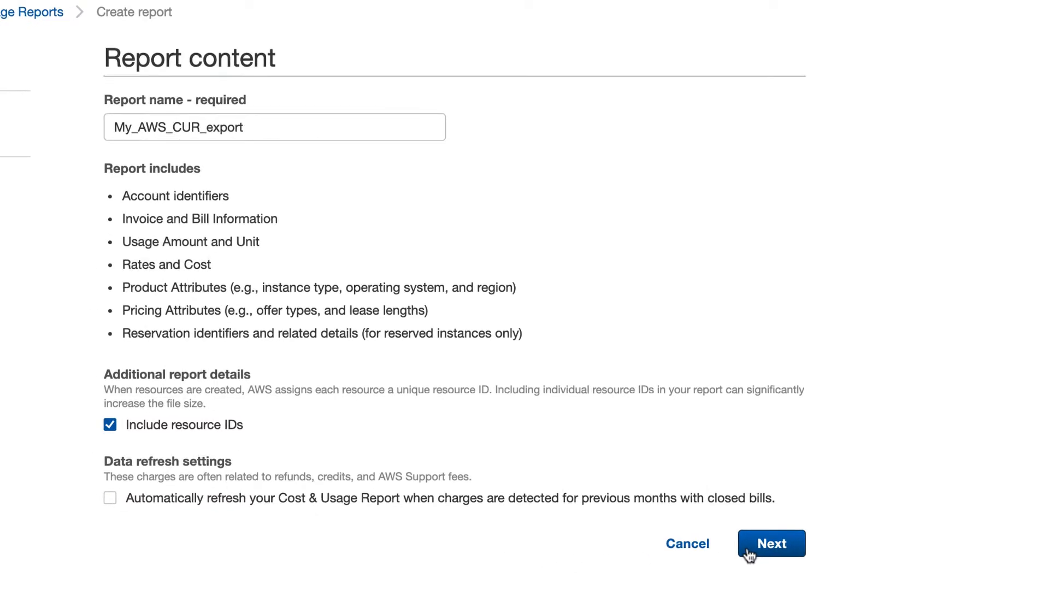
{"action": "left_click", "coordinate": [749, 551]}
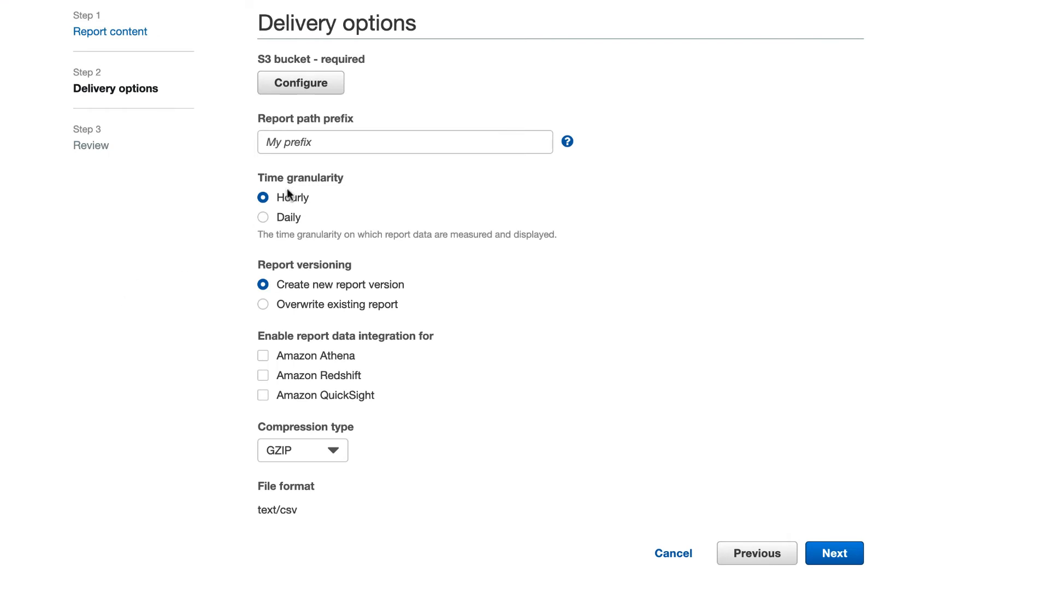
- Set the report path prefix to daily and create the S3 bucket turbonomic.billing.report in Canada (Central), confirming its default policy
{"action": "left_click", "coordinate": [316, 135]}
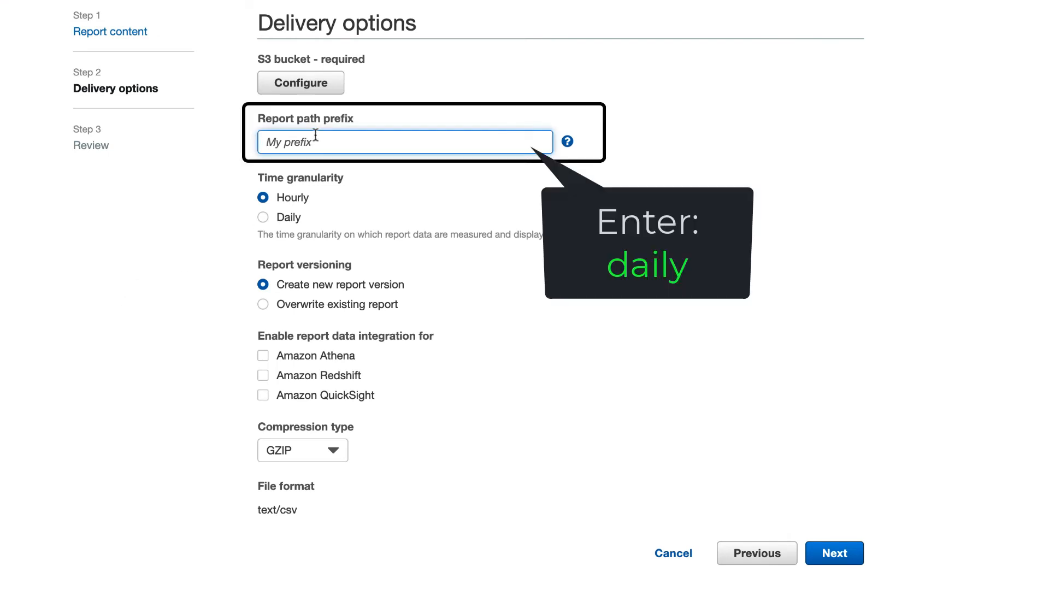
{"action": "type", "text": "daily"}
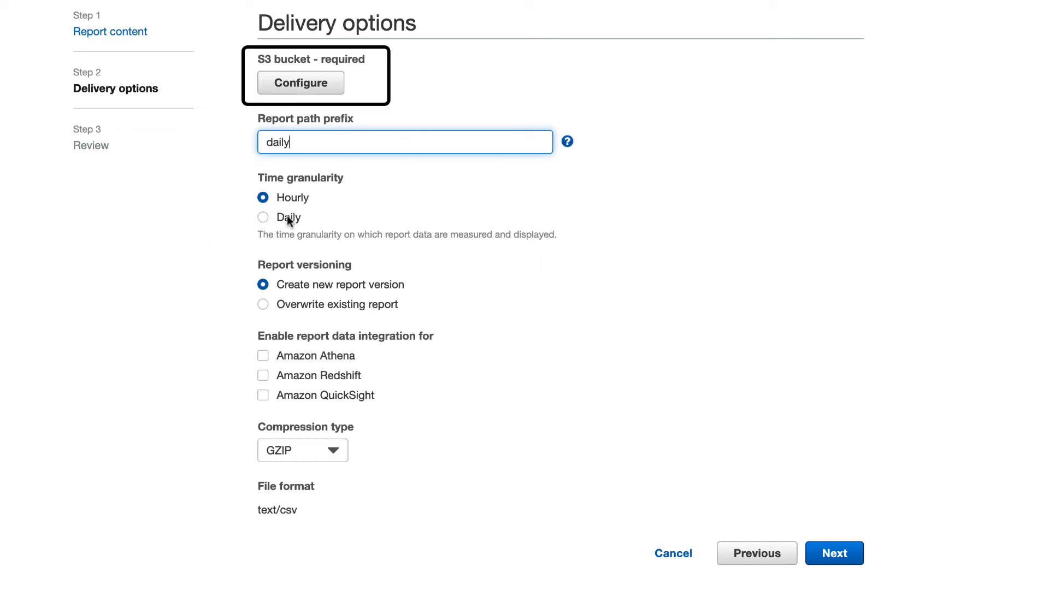
{"action": "left_click", "coordinate": [330, 88]}
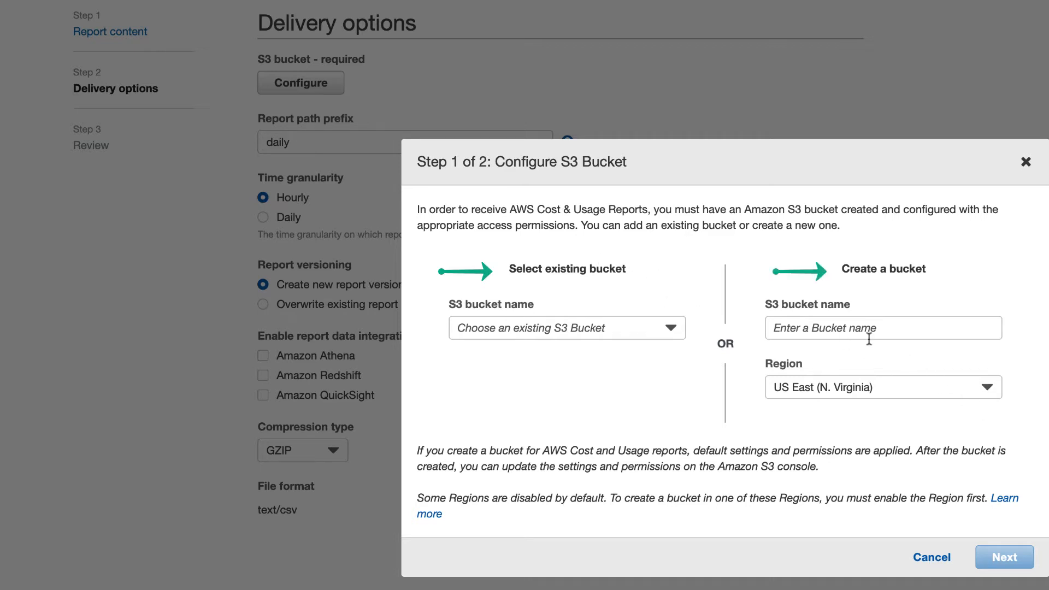
{"action": "left_click", "coordinate": [848, 331]}
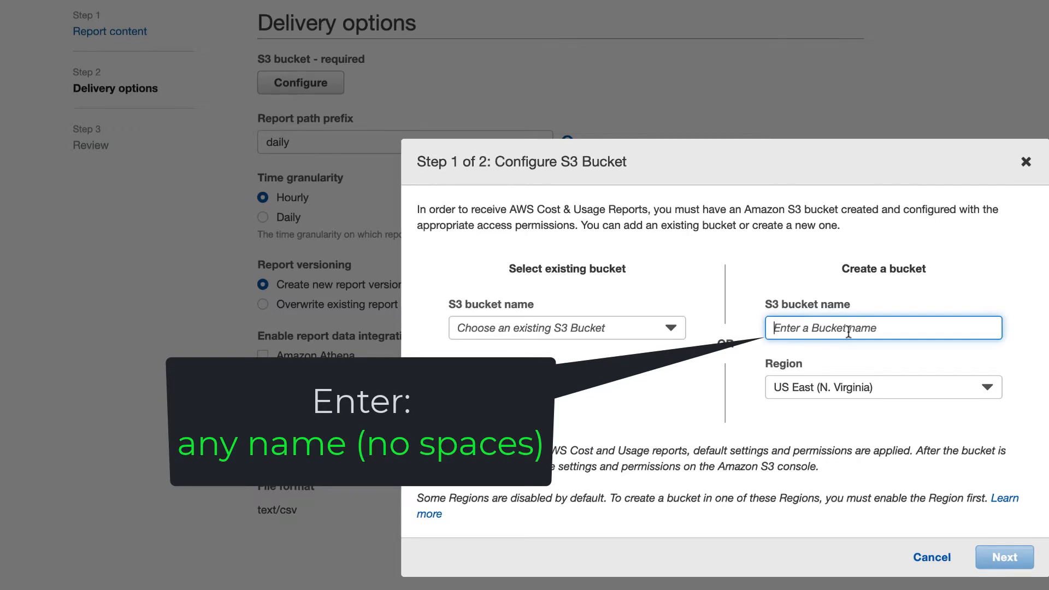
{"action": "type", "text": "turbonomic.billing.report"}
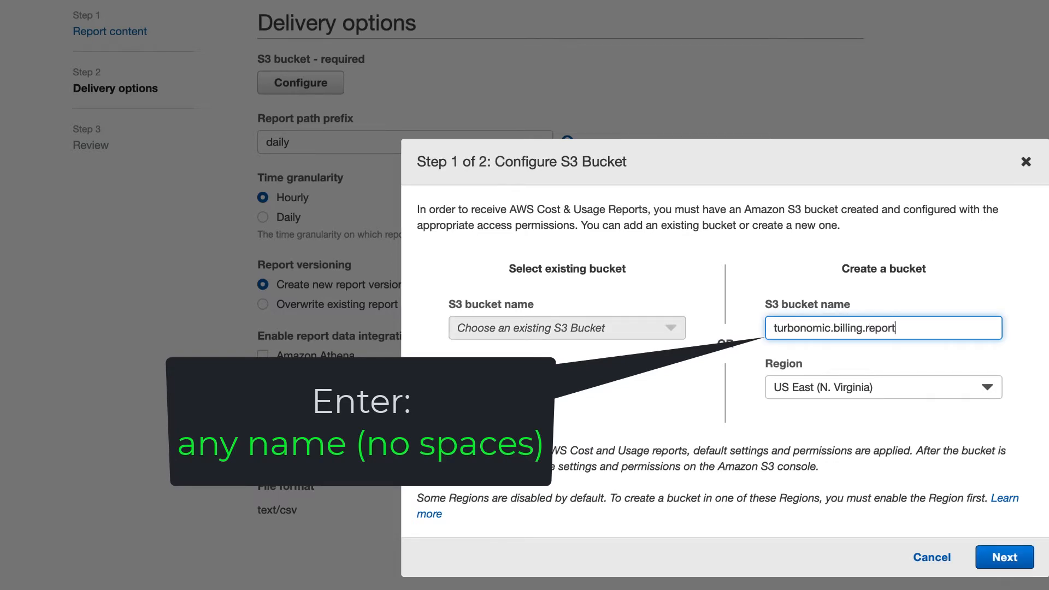
{"action": "left_click", "coordinate": [972, 389]}
{"action": "left_click", "coordinate": [848, 350]}
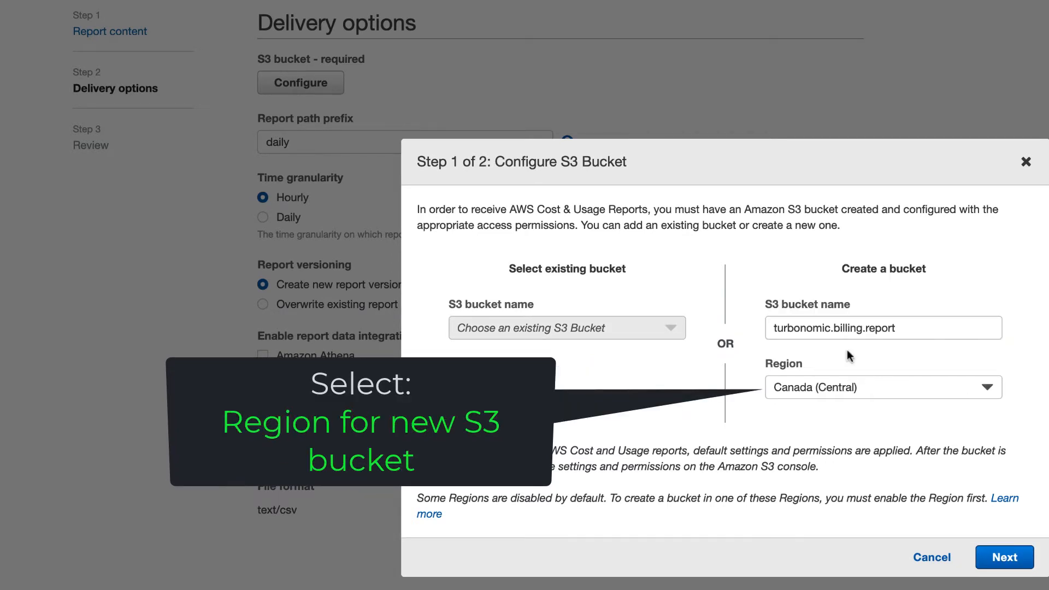
{"action": "left_click", "coordinate": [1008, 559]}
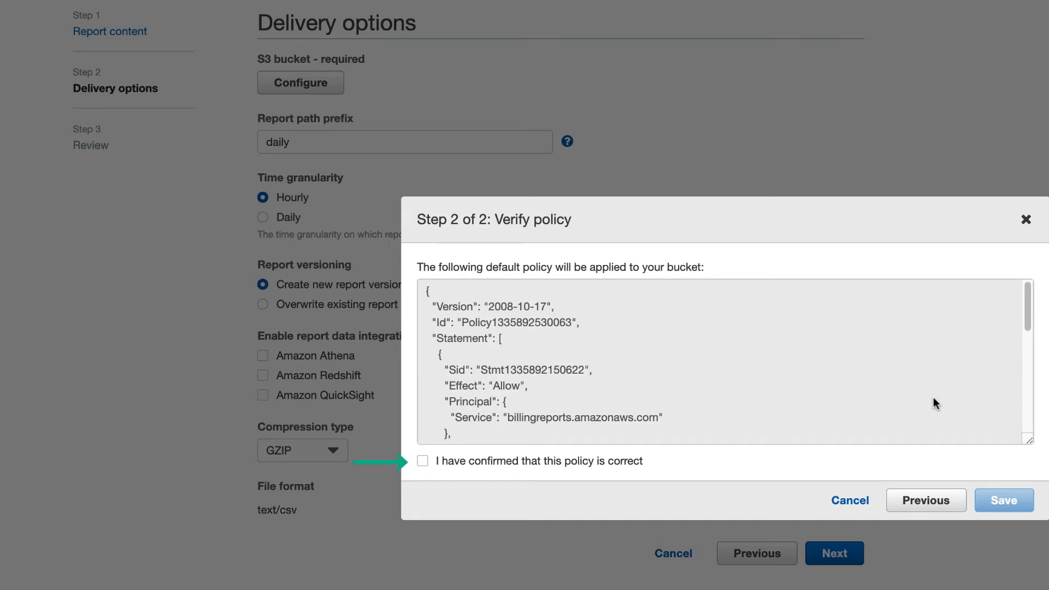
{"action": "left_click", "coordinate": [559, 460]}
{"action": "left_click", "coordinate": [1012, 500]}
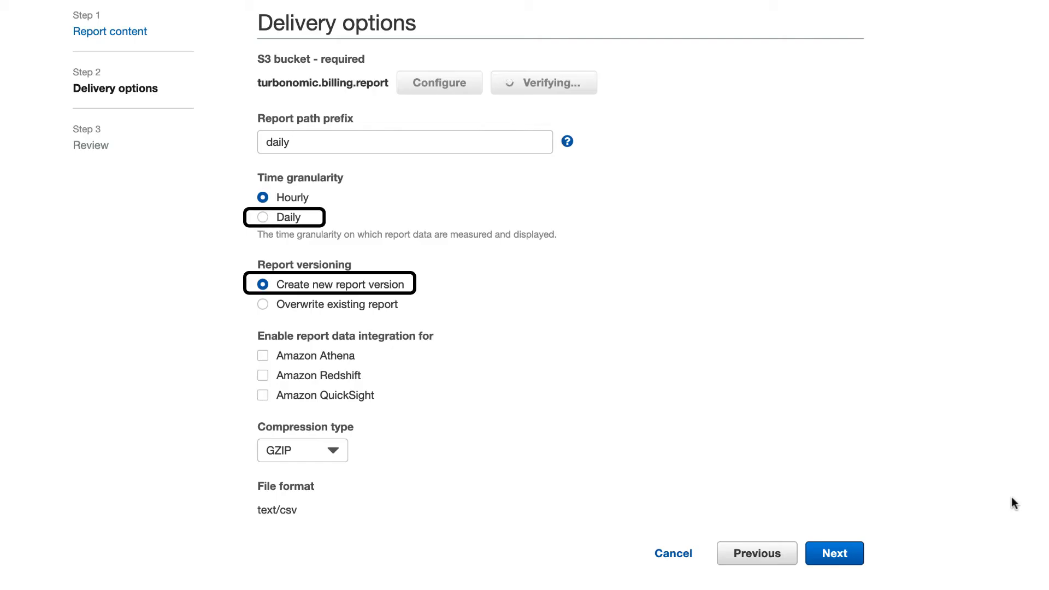
- Set the report's time granularity to Daily and continue to the review
{"action": "left_click", "coordinate": [264, 219]}
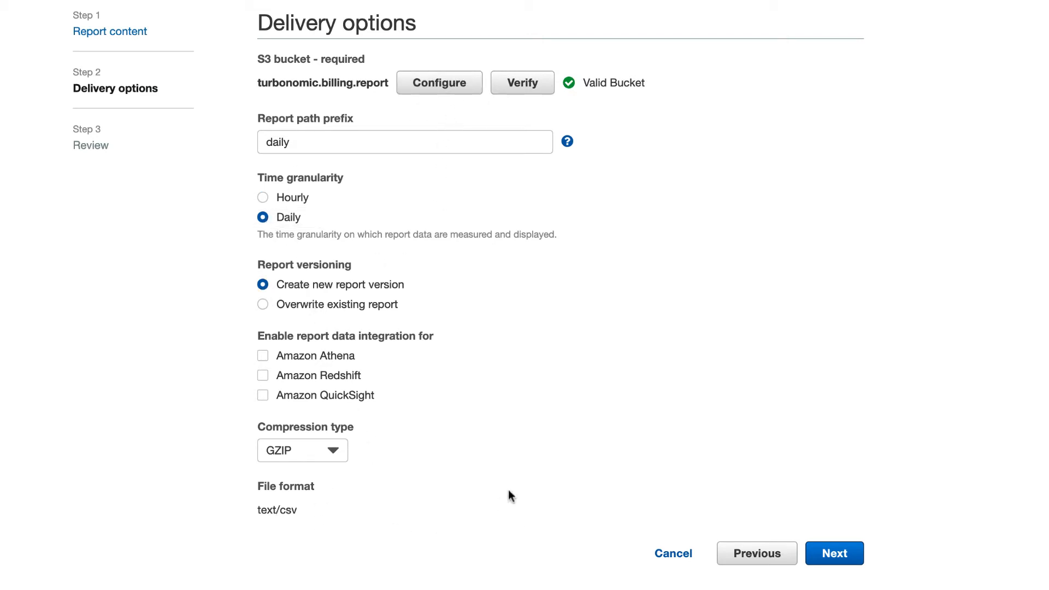
{"action": "left_click", "coordinate": [841, 563]}
{"action": "scroll", "coordinate": [428, 491], "scroll_direction": "down", "scroll_amount": 5}
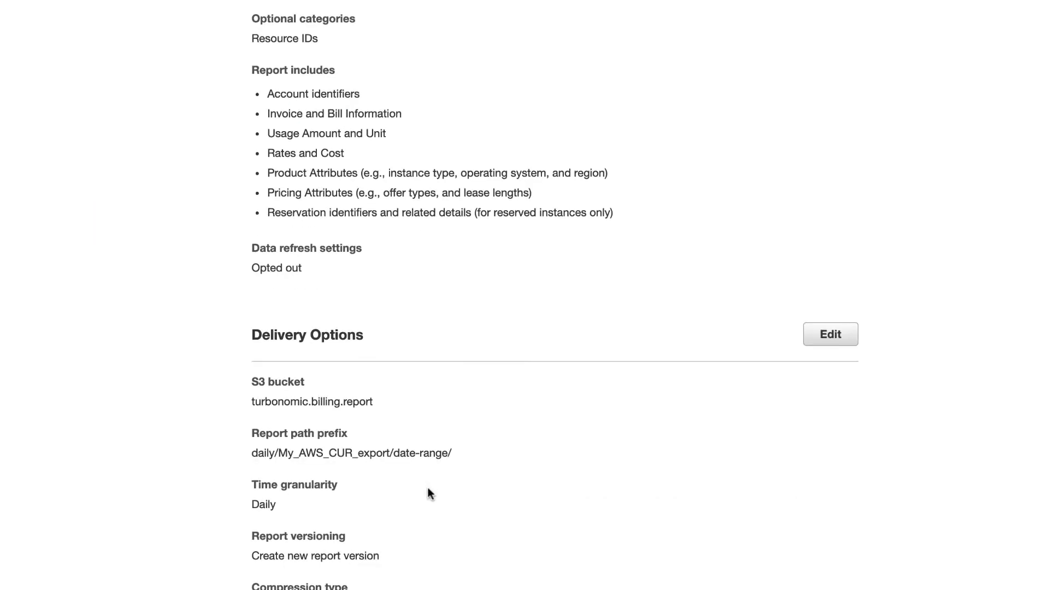
- Check the S3 bucket, report path prefix and time granularity in the review, and complete the report
{"action": "triple_click", "coordinate": [330, 404]}
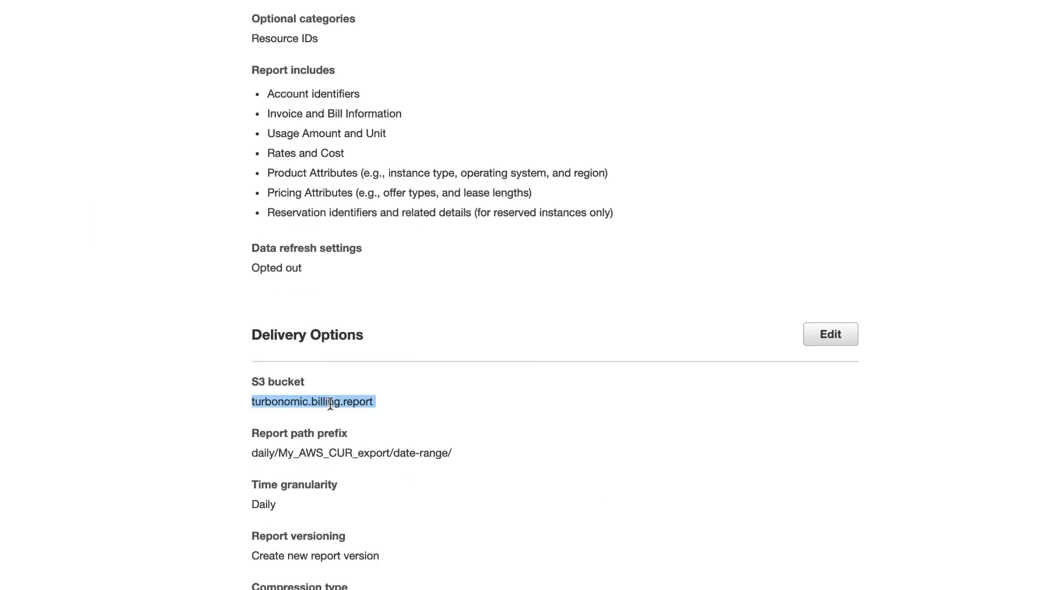
{"action": "triple_click", "coordinate": [305, 453]}
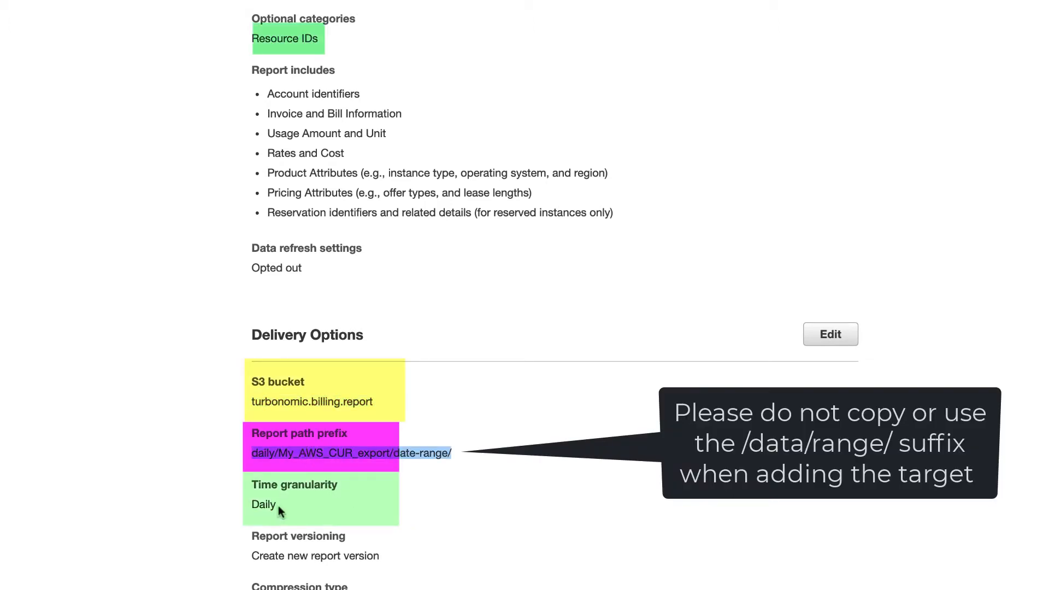
{"action": "left_click_drag", "start_coordinate": [277, 506], "coordinate": [244, 506]}
{"action": "left_click", "coordinate": [383, 544]}
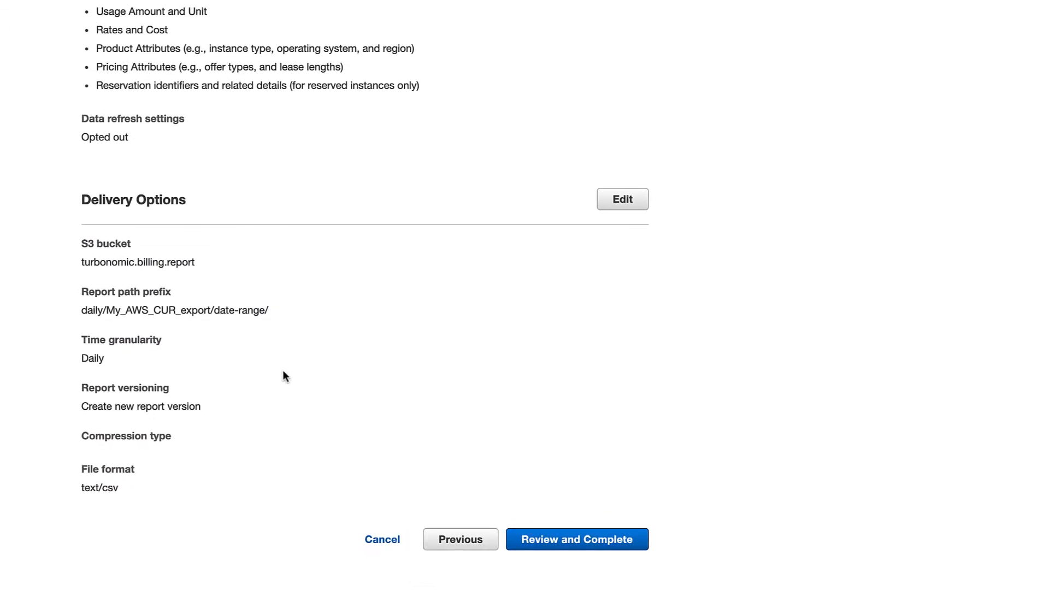
{"action": "left_click", "coordinate": [568, 537]}
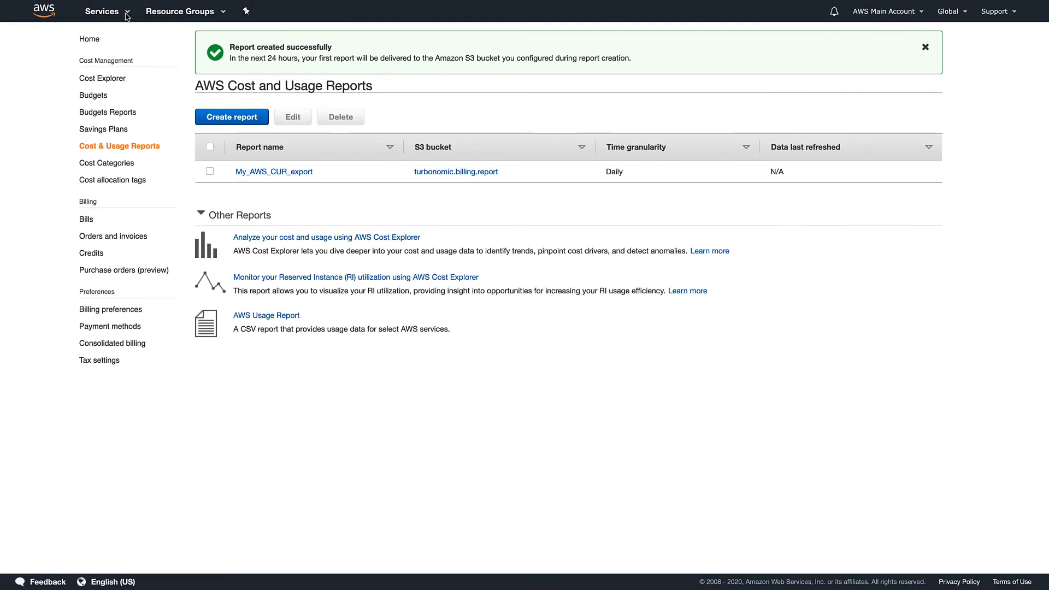
- Browse the S3 bucket turbonomic.billing.report down to the My_AWS_CUR_export folder inside daily
{"action": "left_click", "coordinate": [128, 17]}
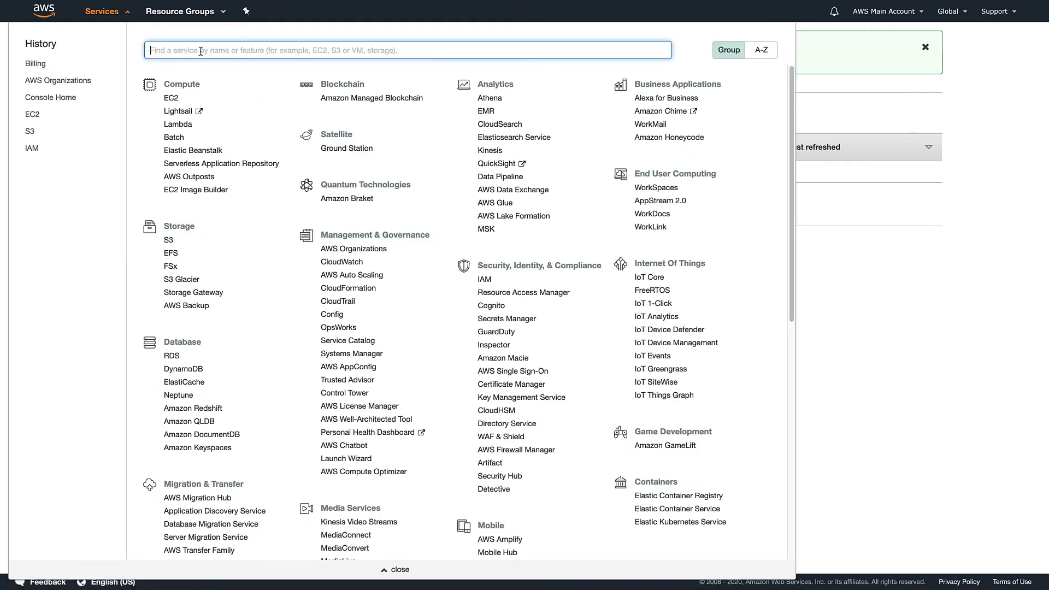
{"action": "type", "text": "s3"}
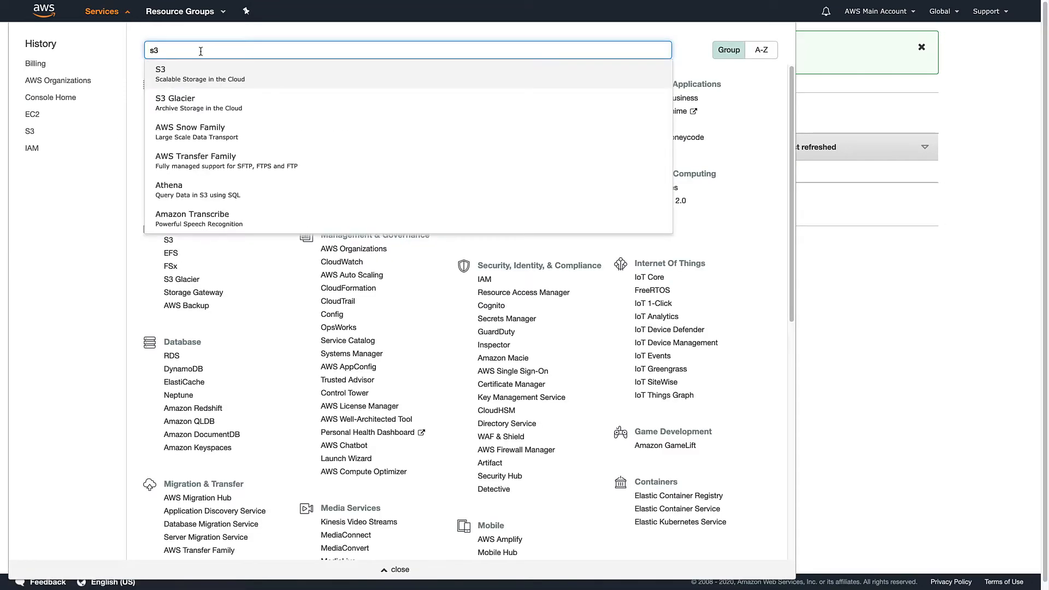
{"action": "left_click", "coordinate": [199, 76]}
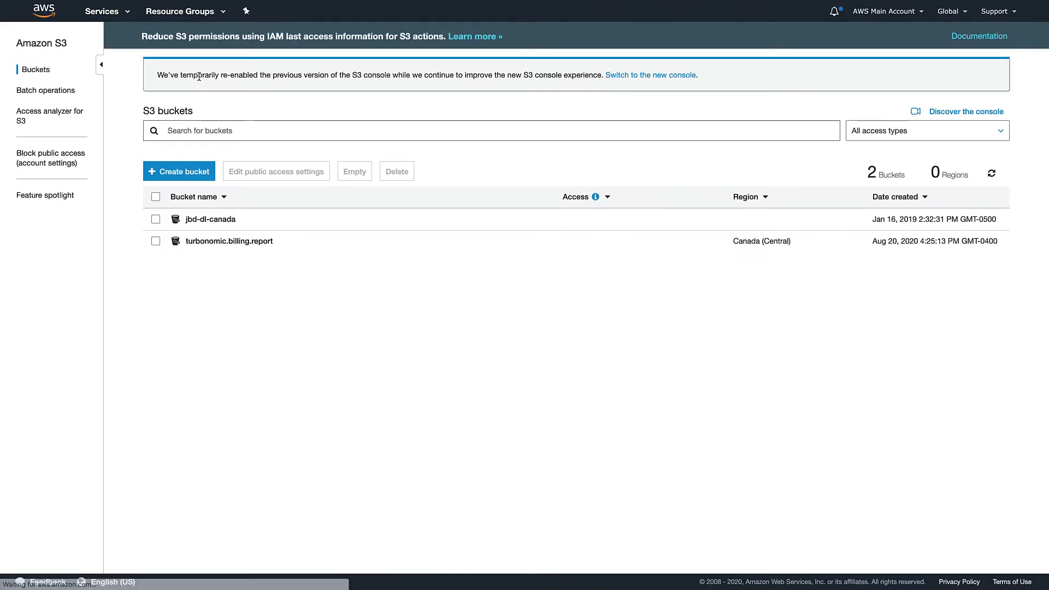
{"action": "left_click", "coordinate": [246, 243]}
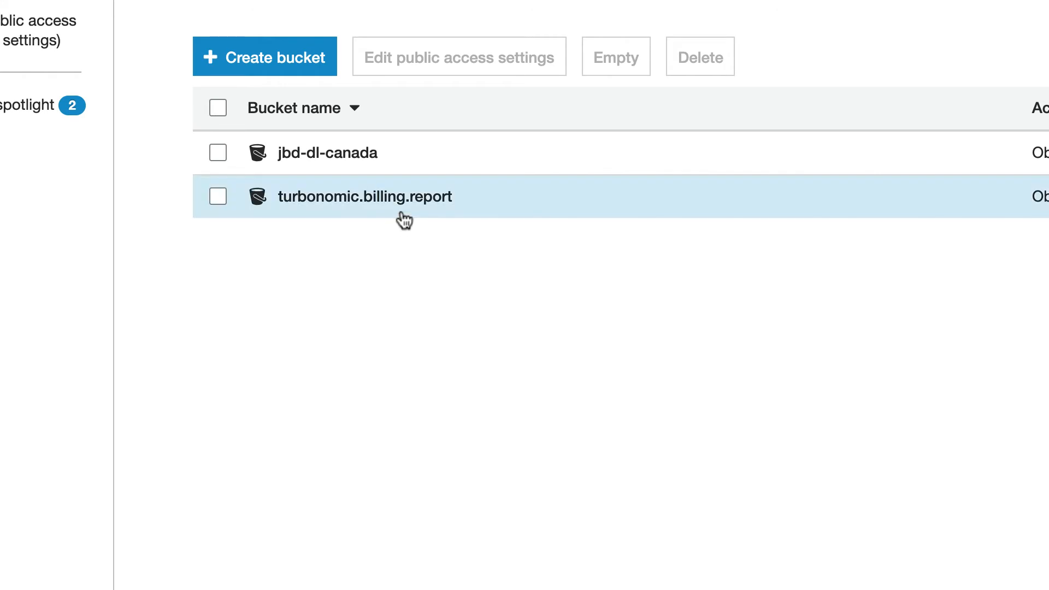
{"action": "left_click", "coordinate": [397, 202]}
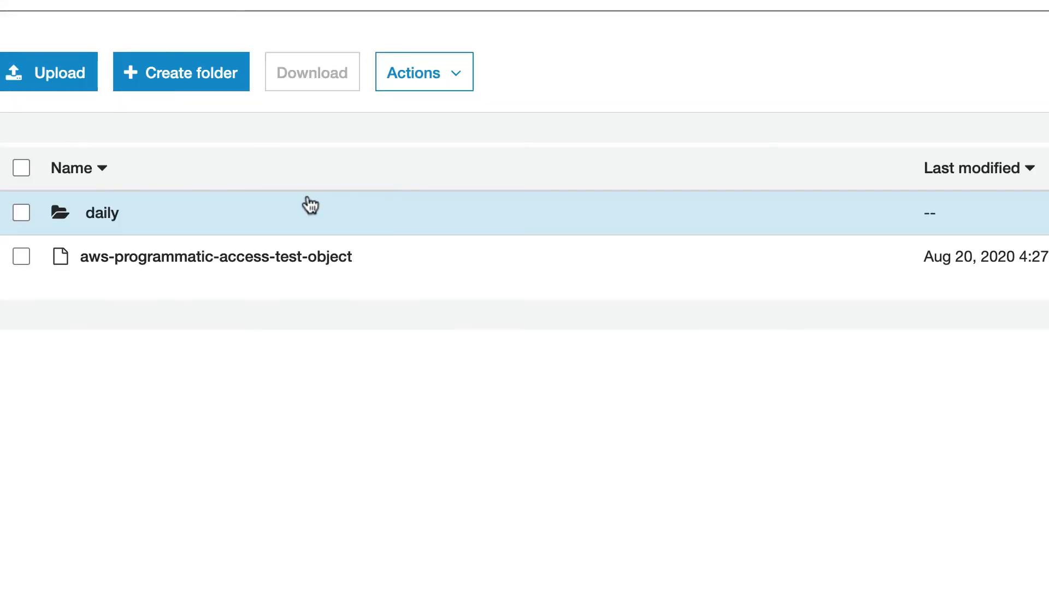
{"action": "left_click", "coordinate": [107, 214]}
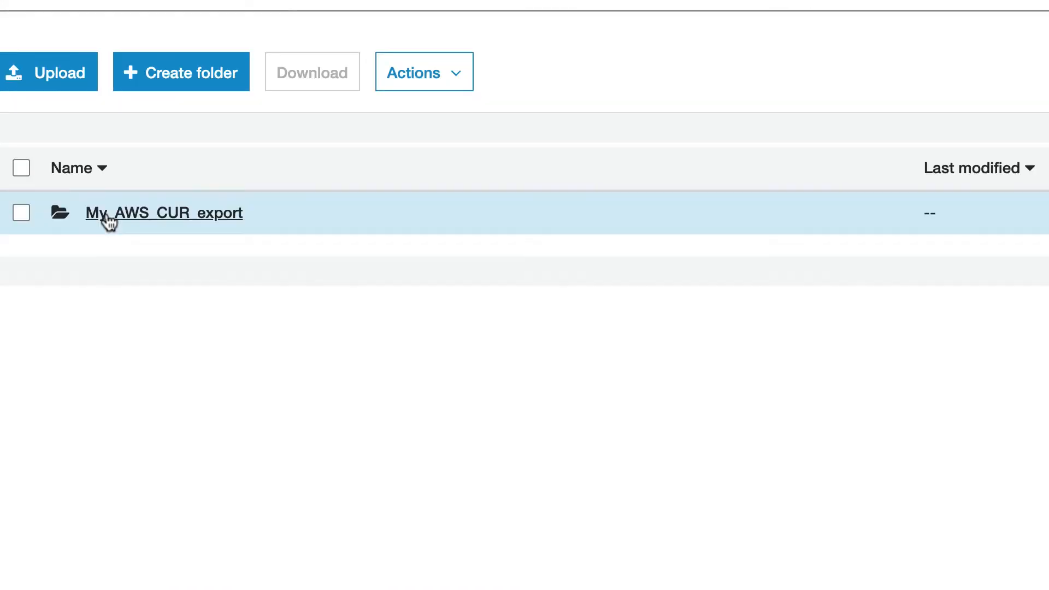
{"action": "left_click", "coordinate": [141, 214]}
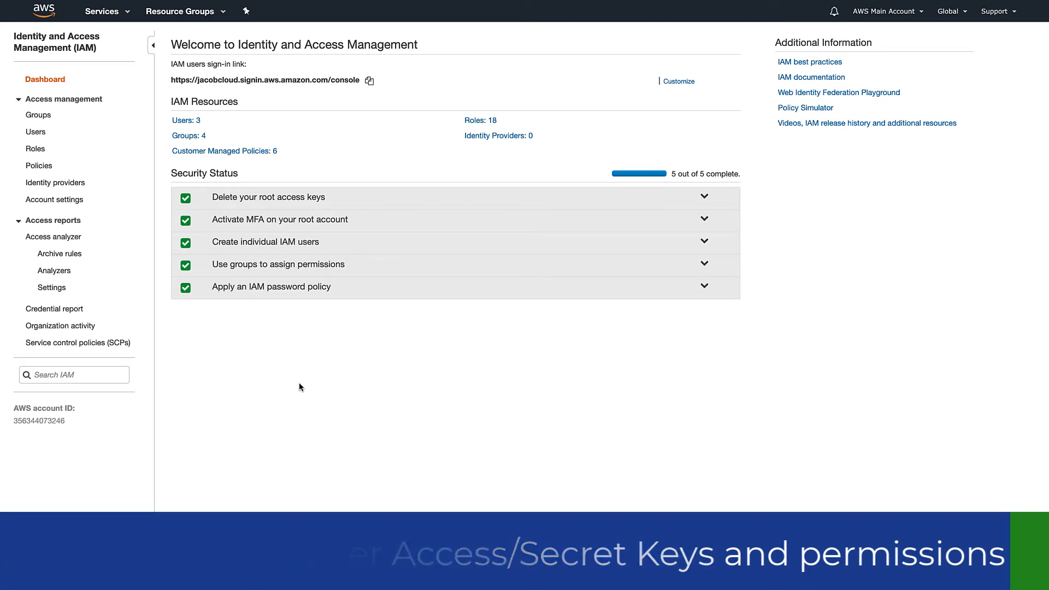
- Review the managed policies attached to the IAM groups TurbonomicGroup_ReadOnly and Turbonomic_actionable
{"action": "left_click", "coordinate": [45, 117]}
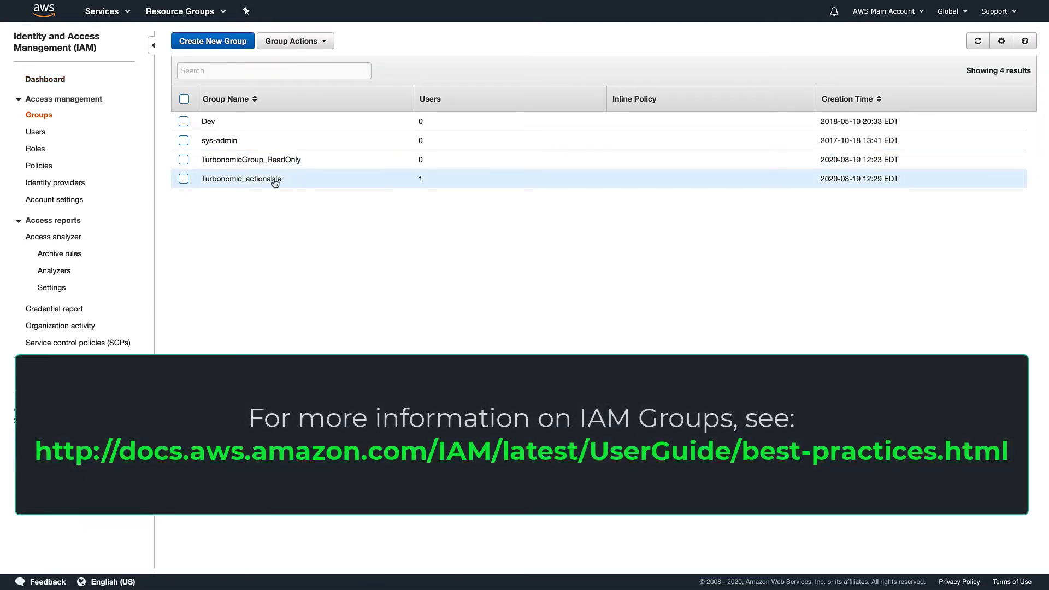
{"action": "left_click", "coordinate": [282, 160]}
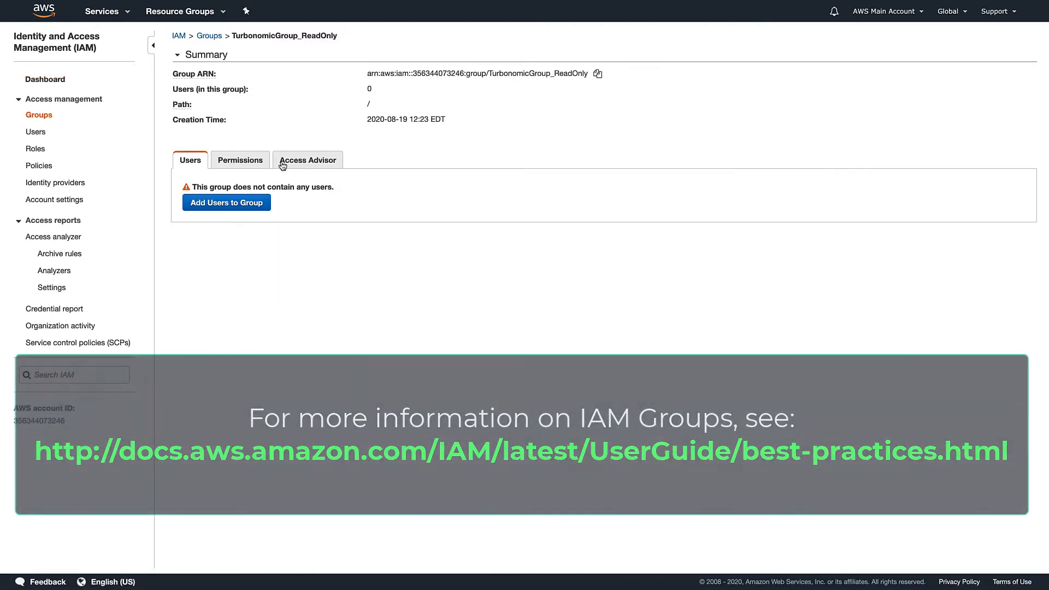
{"action": "left_click", "coordinate": [242, 160]}
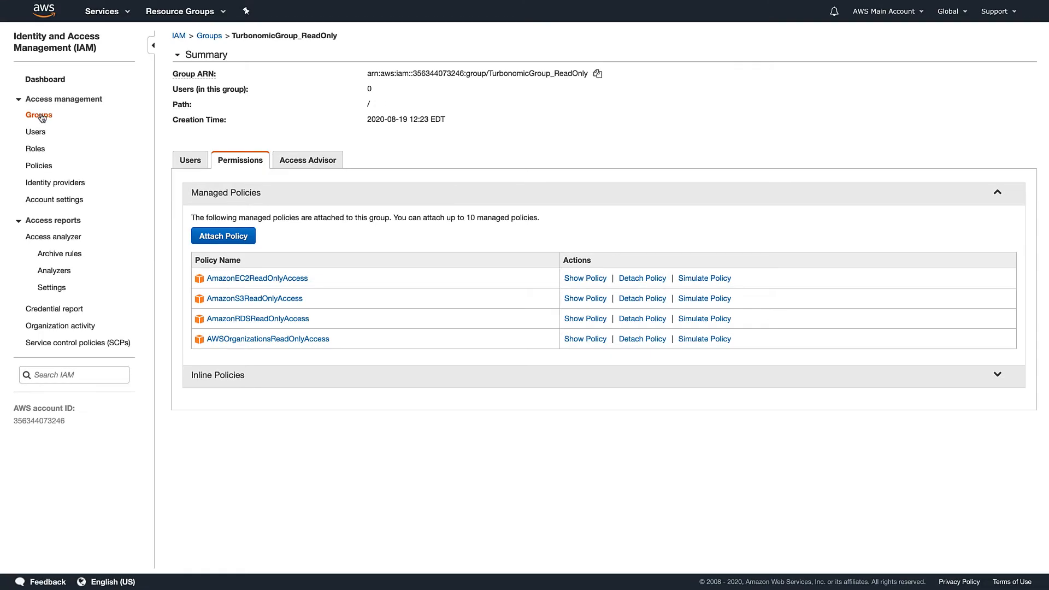
{"action": "left_click", "coordinate": [40, 116]}
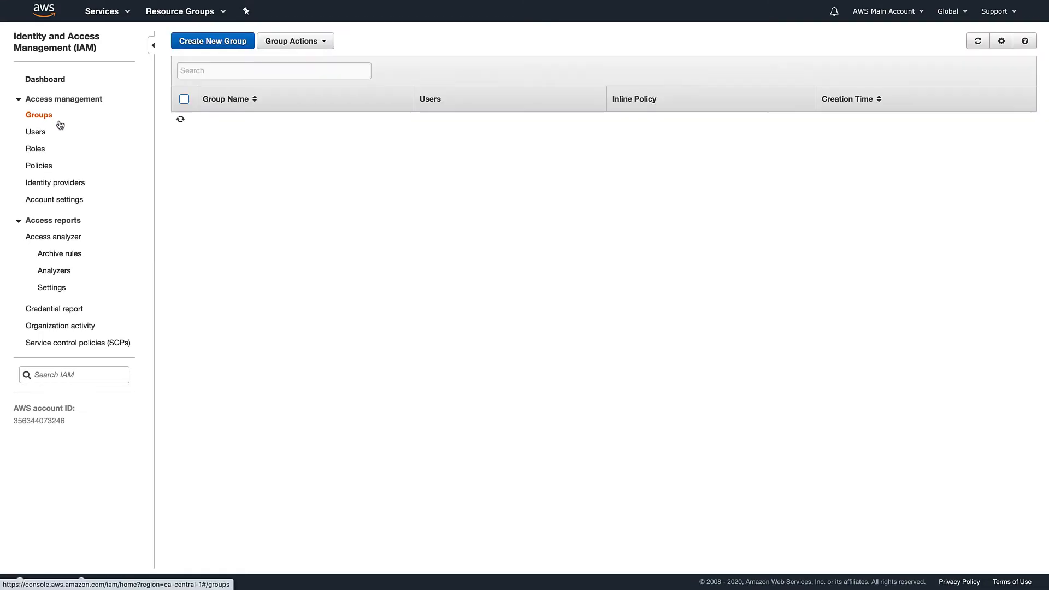
{"action": "left_click", "coordinate": [242, 178]}
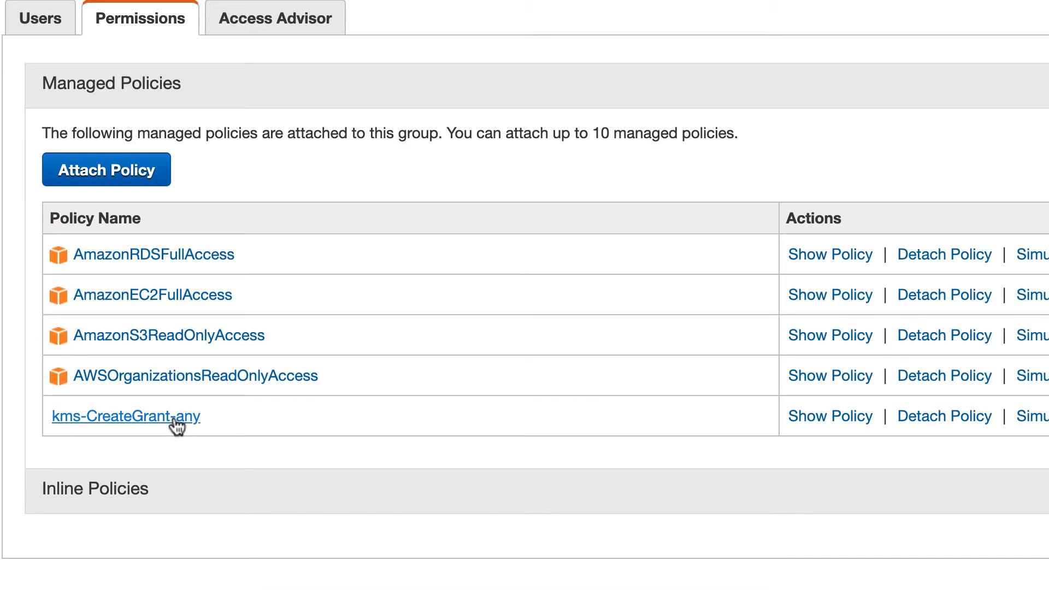
- Open turbouser from the Turbonomic_actionable group's members and view its security credentials
{"action": "left_click", "coordinate": [44, 23]}
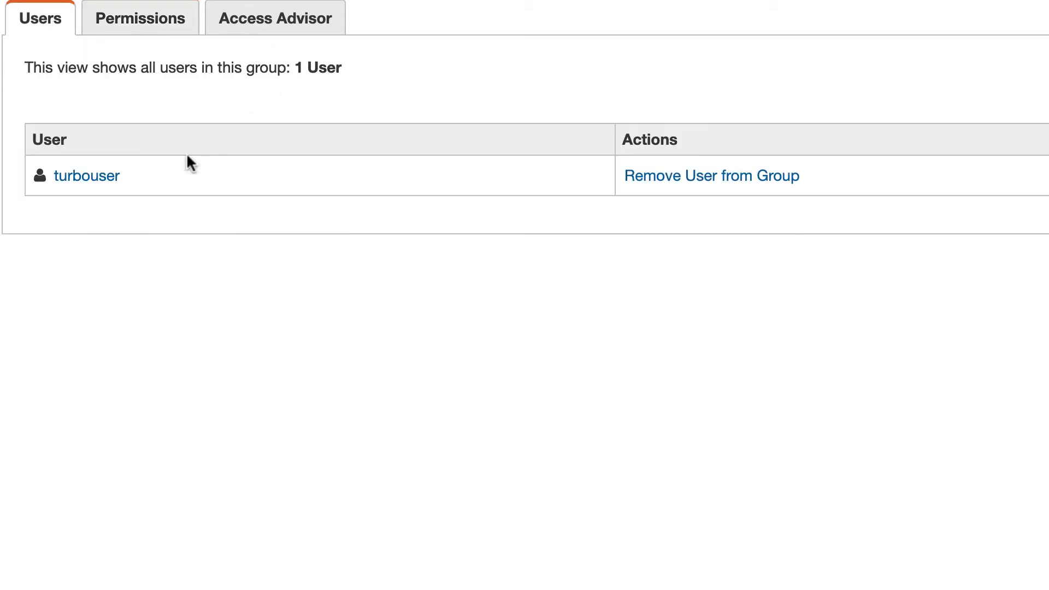
{"action": "left_click", "coordinate": [86, 186]}
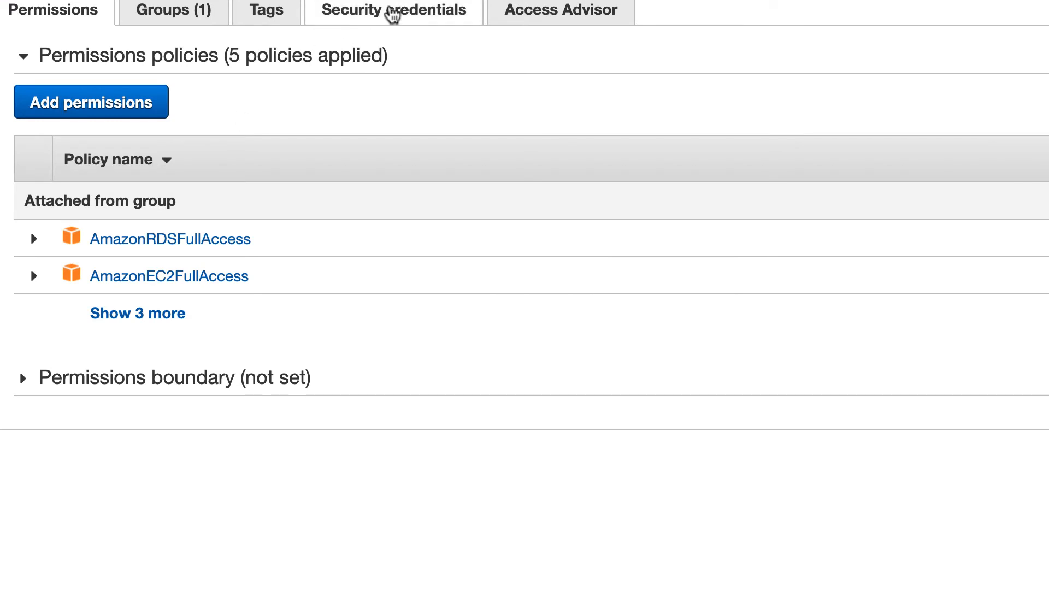
{"action": "left_click", "coordinate": [392, 15]}
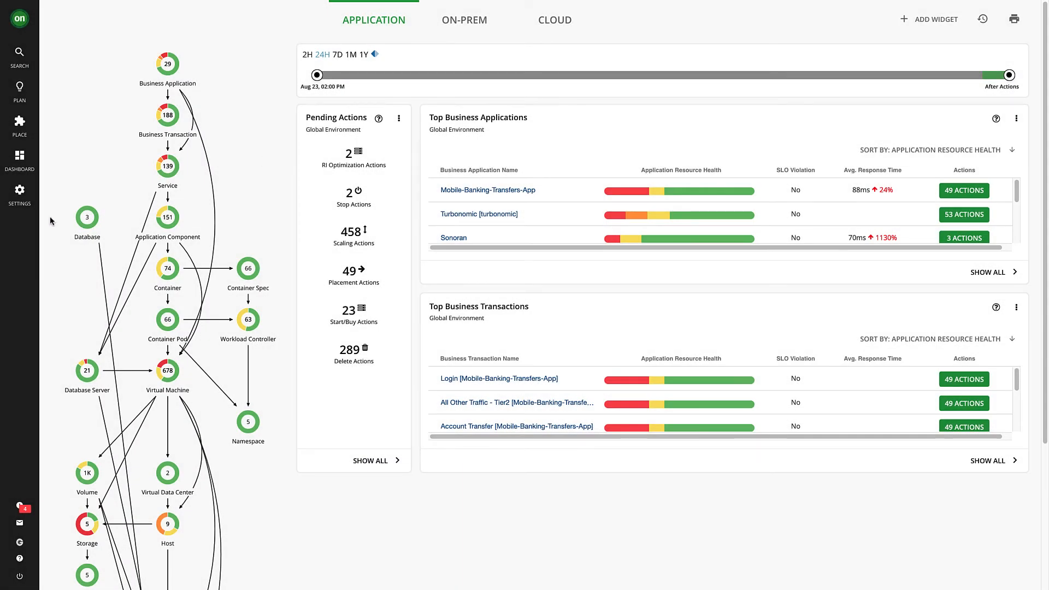
- Switch to Turbonomic and start adding a new public cloud target of type AWS Billing in the target configuration
{"action": "left_click", "coordinate": [20, 194]}
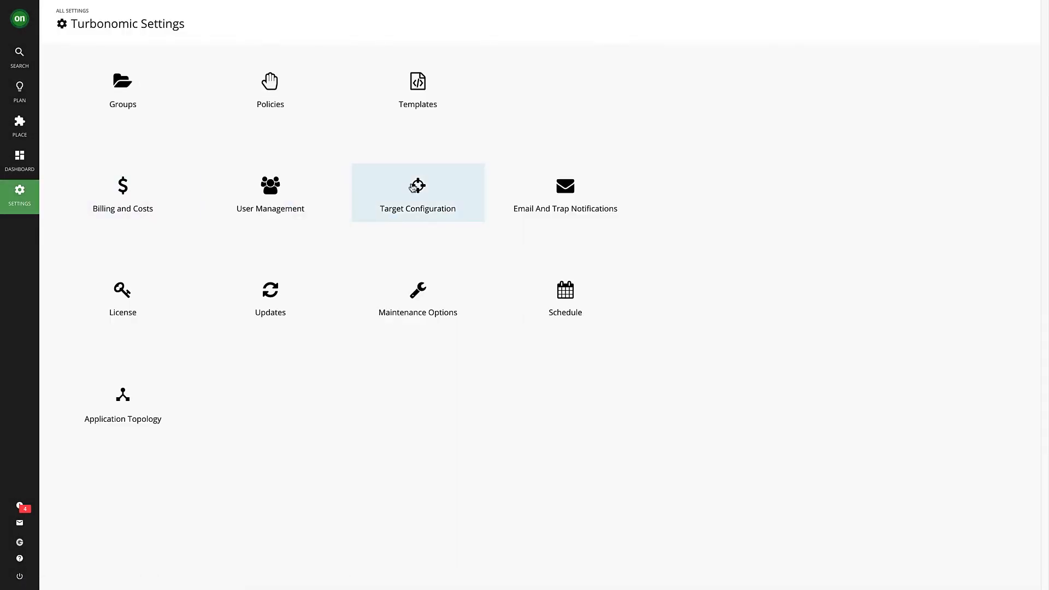
{"action": "left_click", "coordinate": [413, 187]}
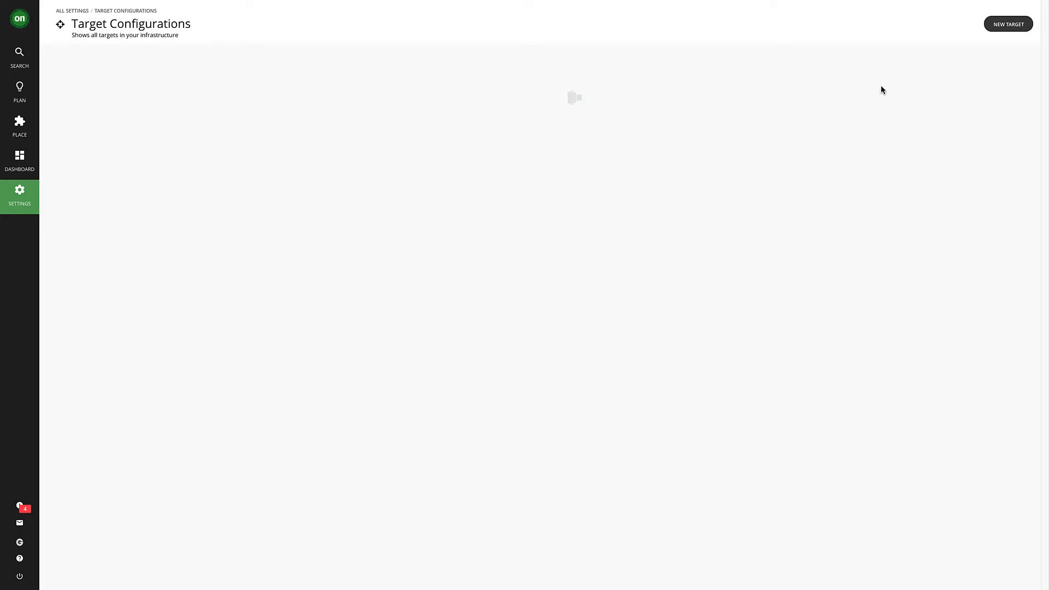
{"action": "left_click", "coordinate": [1000, 25]}
{"action": "left_click", "coordinate": [842, 281]}
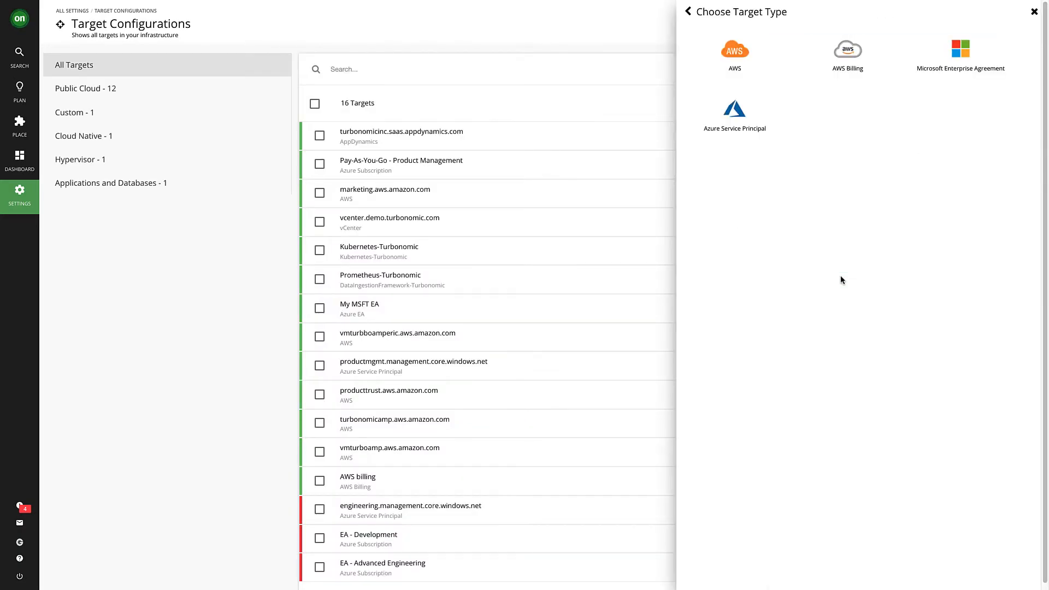
{"action": "left_click", "coordinate": [847, 59]}
- Name the new target My AWS Billing Target
{"action": "type", "text": "My AW"}
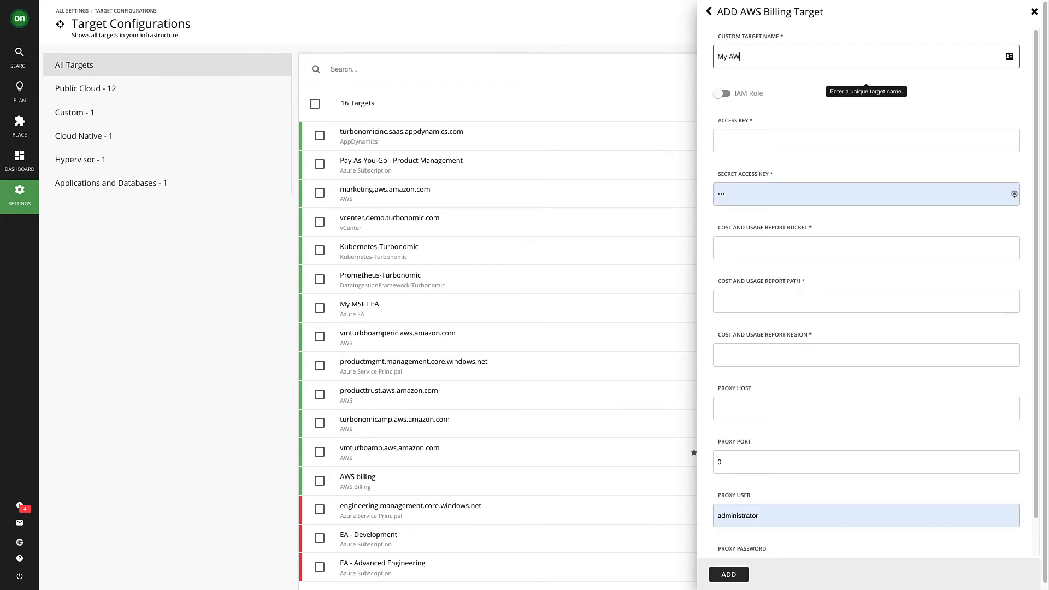
{"action": "type", "text": "S Billing Target"}
{"action": "key", "text": "Tab"}
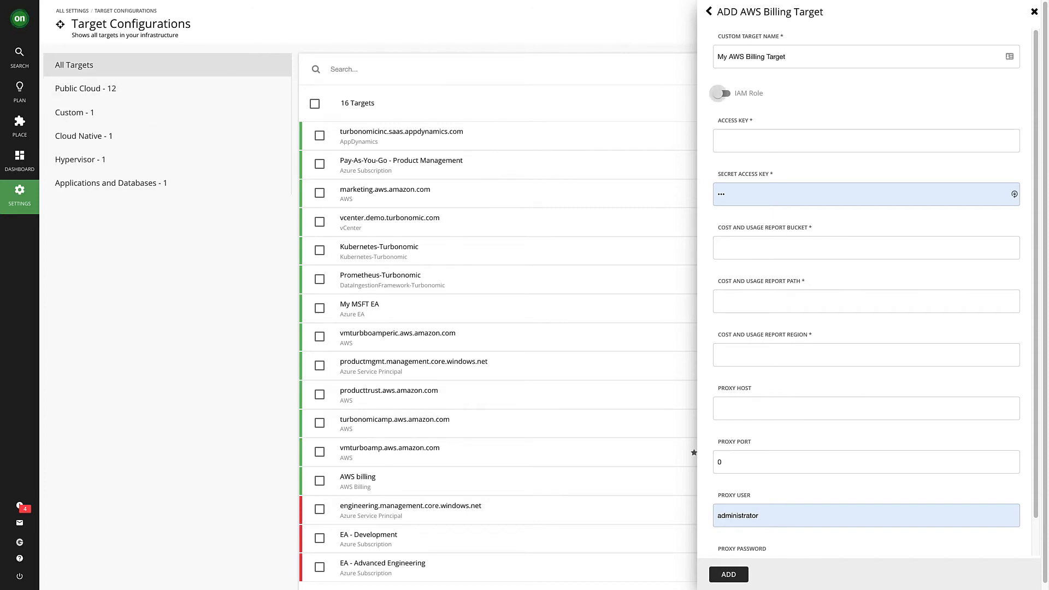
- Paste the IAM user's access key and secret access key into the target's credential fields
{"action": "right_click", "coordinate": [743, 145]}
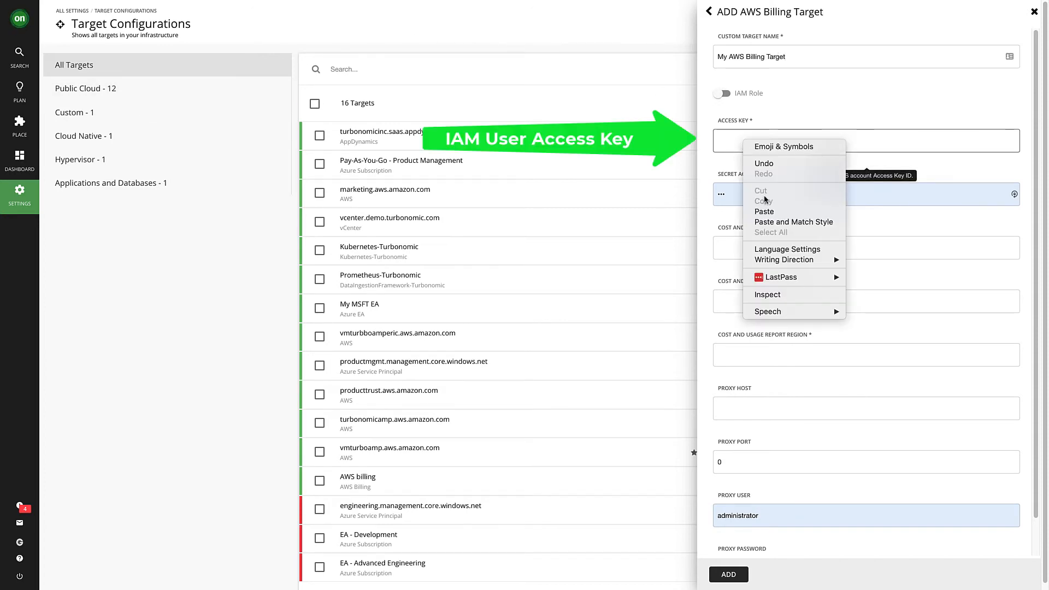
{"action": "left_click", "coordinate": [794, 222]}
{"action": "key", "text": "Tab"}
{"action": "key", "text": "super+v"}
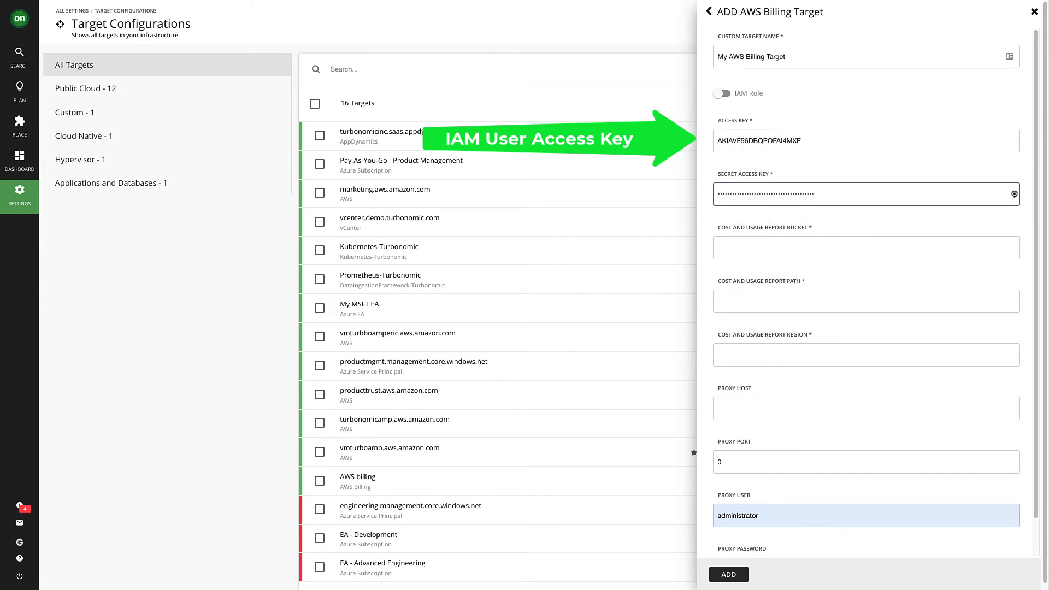
{"action": "key", "text": "Tab"}
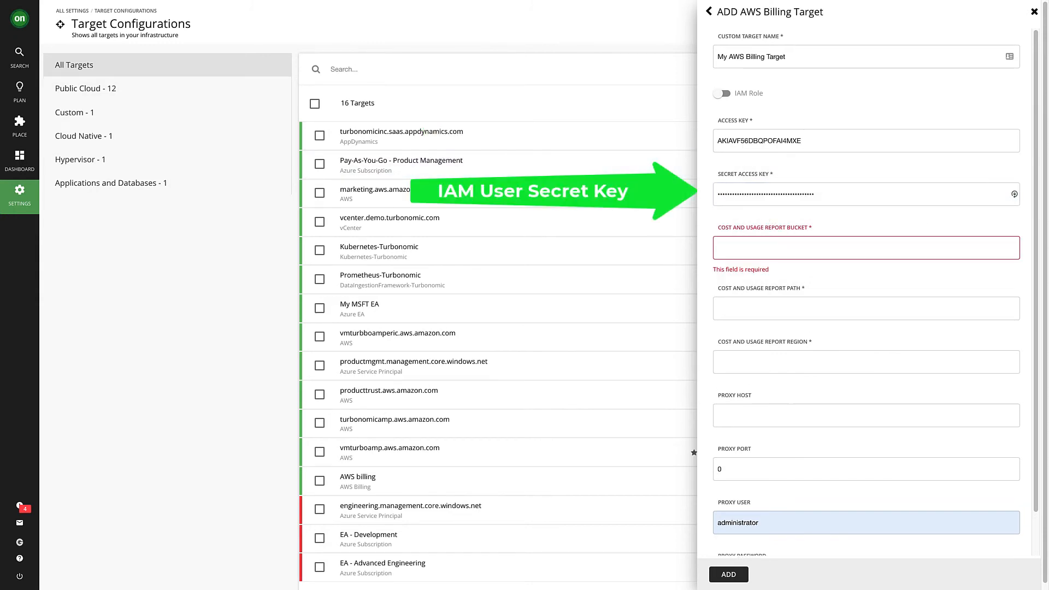
- Set the Cost and Usage Report bucket to turbonomic.billing.report and the report path to daily/My_AWS_CUR_export/
{"action": "left_click", "coordinate": [742, 253]}
{"action": "right_click", "coordinate": [742, 253]}
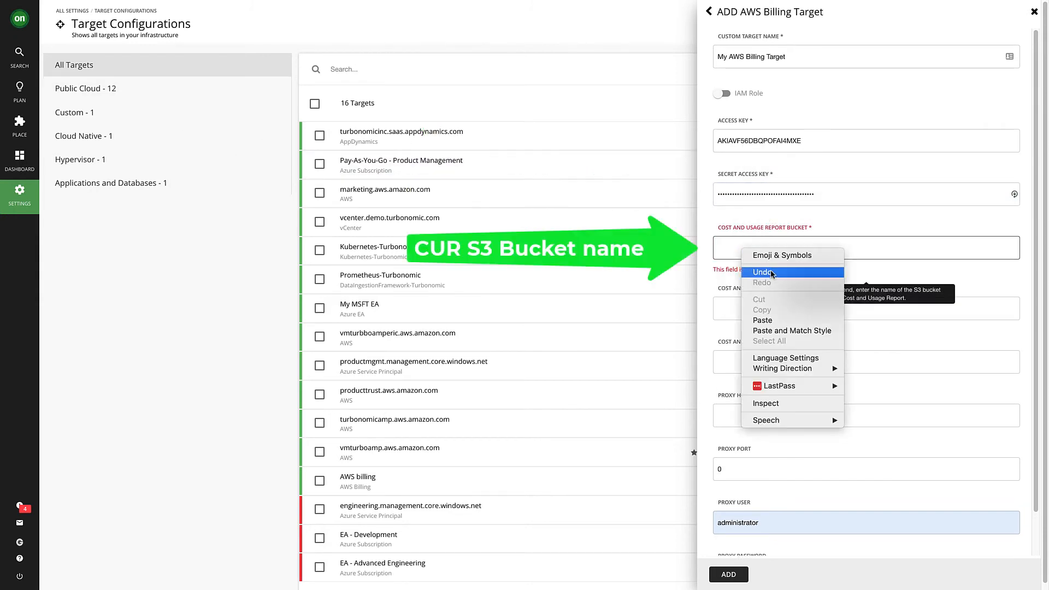
{"action": "left_click", "coordinate": [769, 320]}
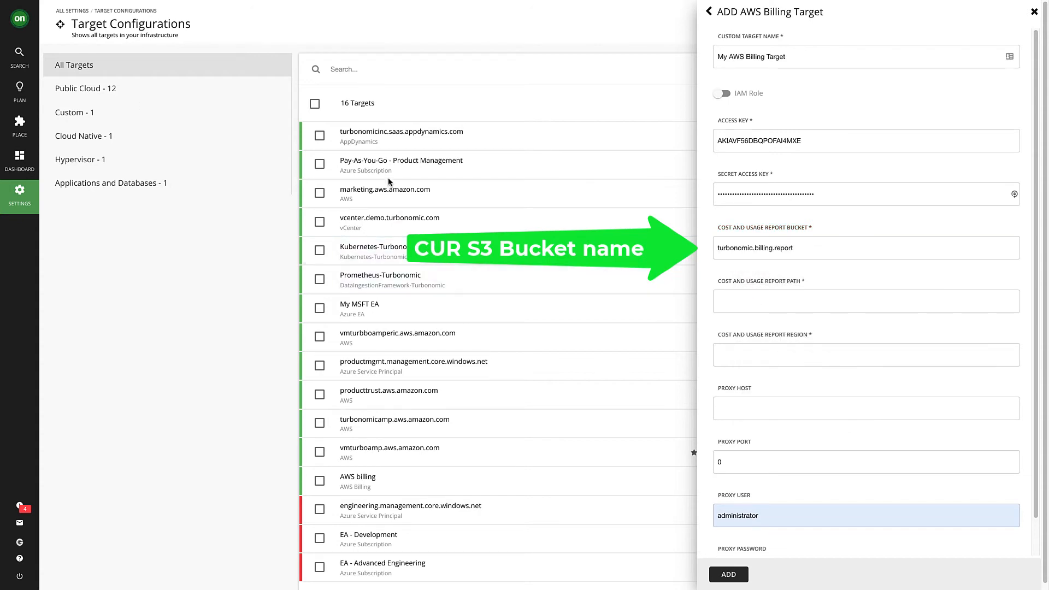
{"action": "left_click", "coordinate": [748, 297]}
{"action": "right_click", "coordinate": [748, 296]}
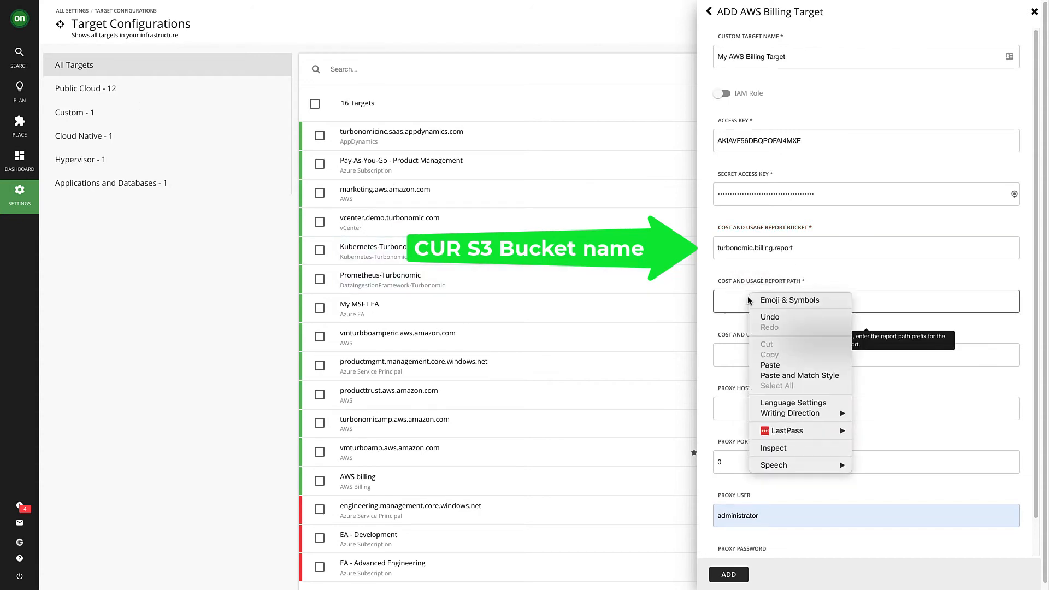
{"action": "left_click", "coordinate": [770, 365]}
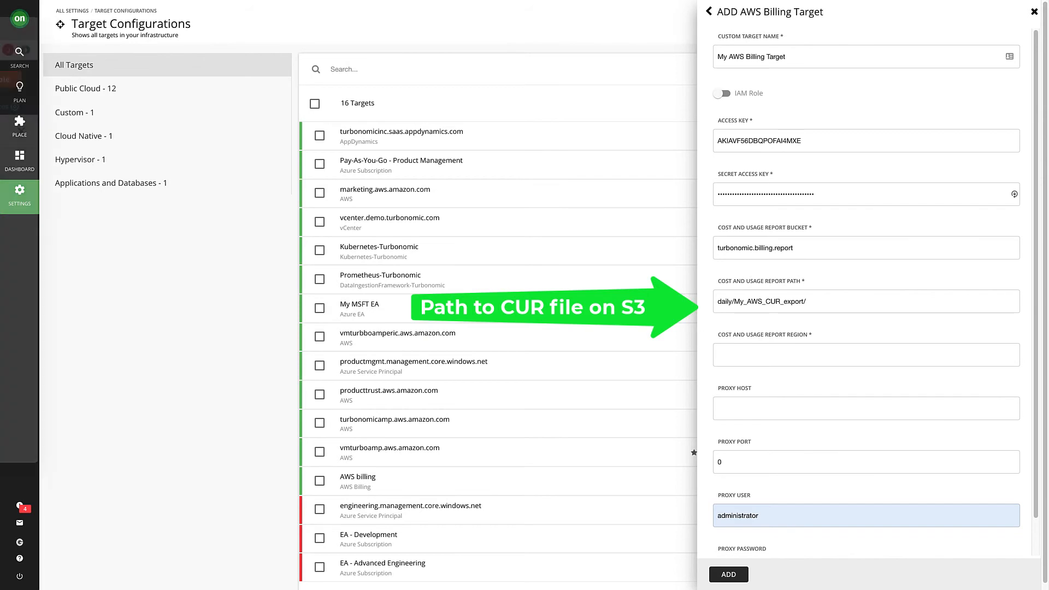
- Copy the Canada (Central) region code ca-central-1 from the AWS service endpoints documentation and paste it as the Cost and Usage Report region
{"action": "key", "text": "super+Tab"}
{"action": "left_click_drag", "start_coordinate": [175, 59], "coordinate": [309, 61]}
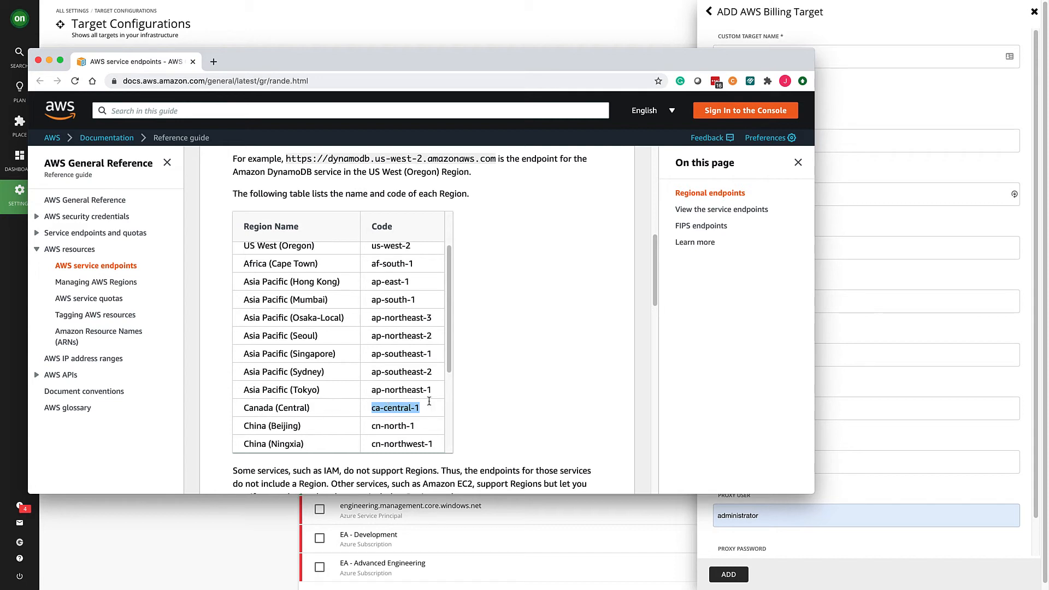
{"action": "right_click", "coordinate": [408, 405]}
{"action": "left_click", "coordinate": [437, 427]}
{"action": "left_click", "coordinate": [38, 61]}
{"action": "left_click", "coordinate": [751, 351]}
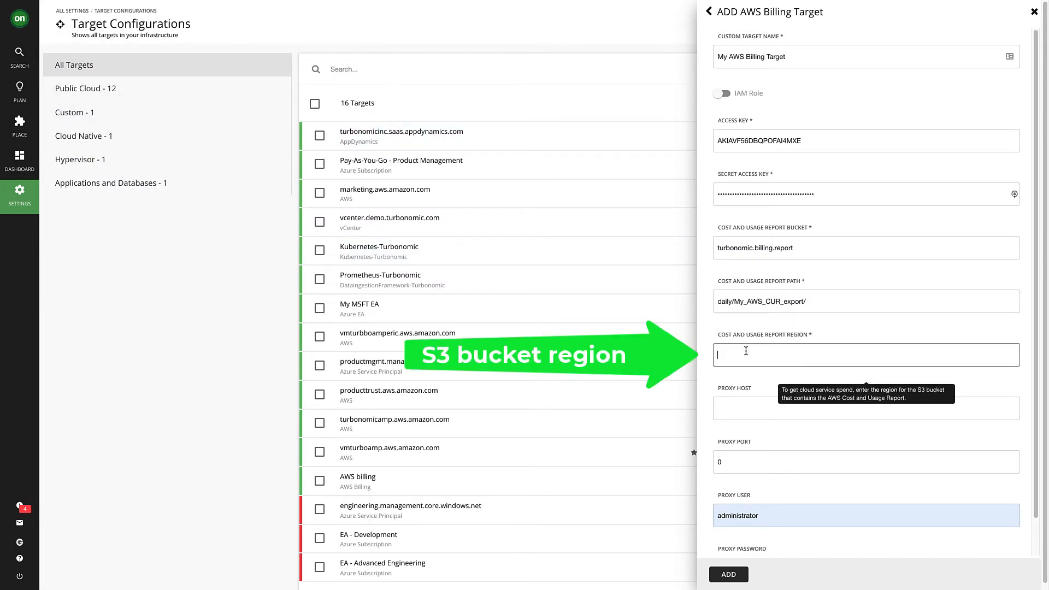
{"action": "right_click", "coordinate": [745, 351]}
{"action": "left_click", "coordinate": [769, 420]}
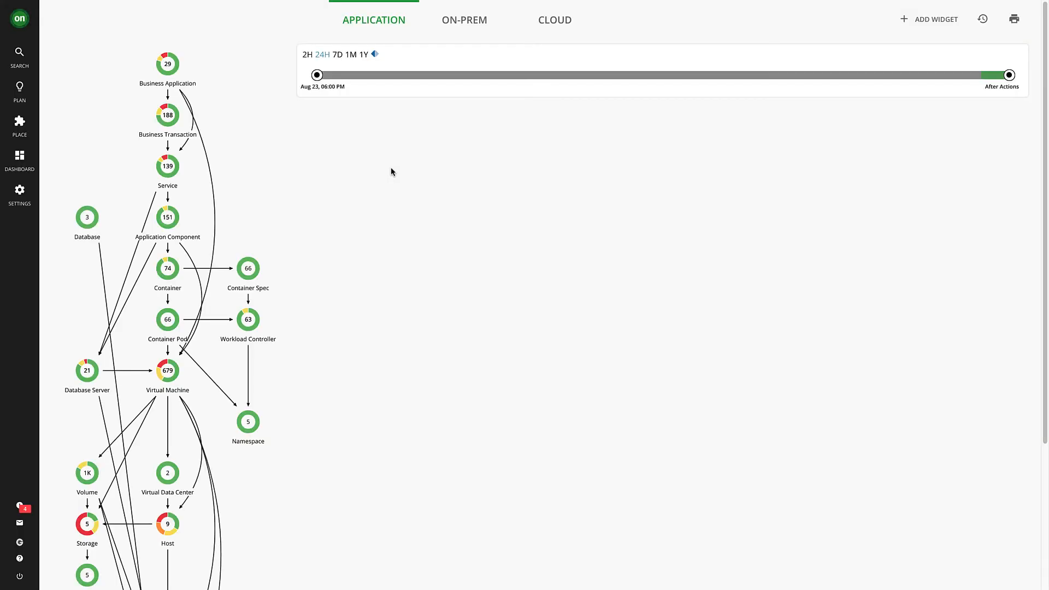
- Examine the cloud dashboard's Billed Cost by Account chart, hiding the other accounts to isolate AWS Main Account
{"action": "left_click", "coordinate": [555, 21]}
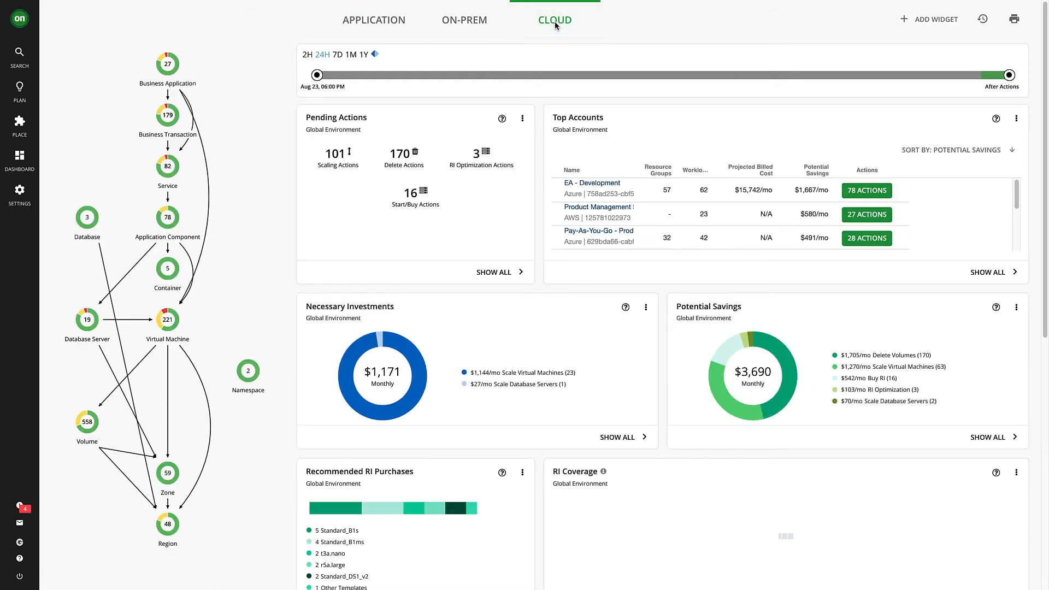
{"action": "scroll", "coordinate": [552, 323], "scroll_direction": "down", "scroll_amount": 15}
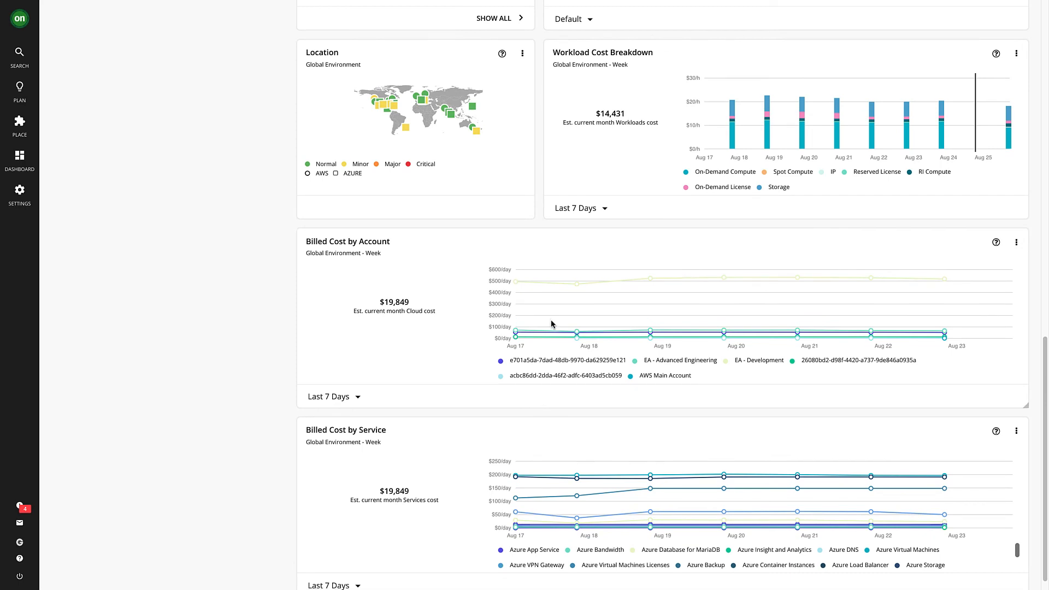
{"action": "scroll", "coordinate": [550, 321], "scroll_direction": "down", "scroll_amount": 1}
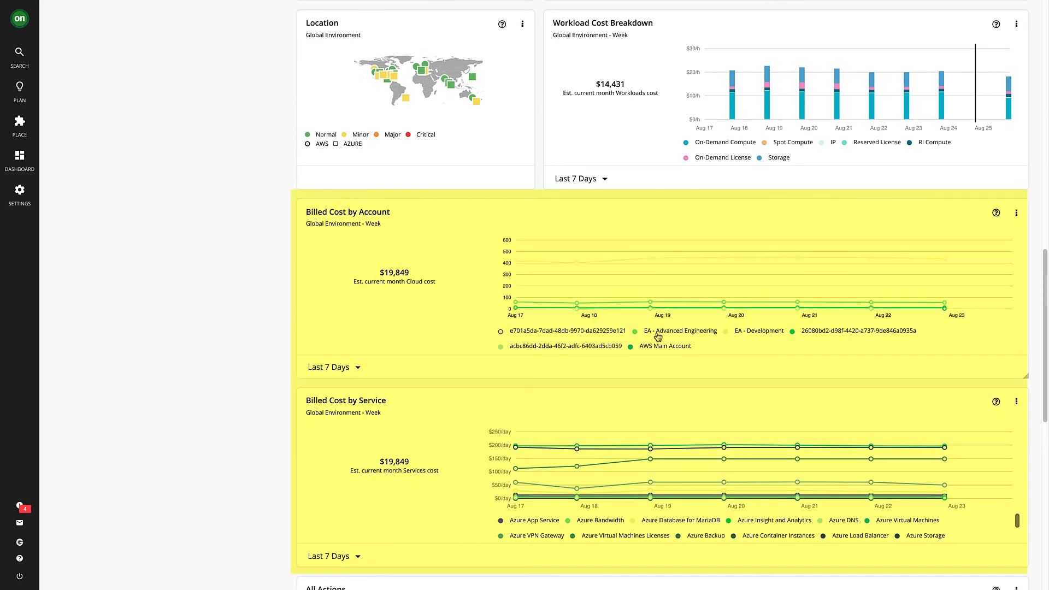
{"action": "left_click", "coordinate": [654, 333]}
{"action": "left_click", "coordinate": [735, 333]}
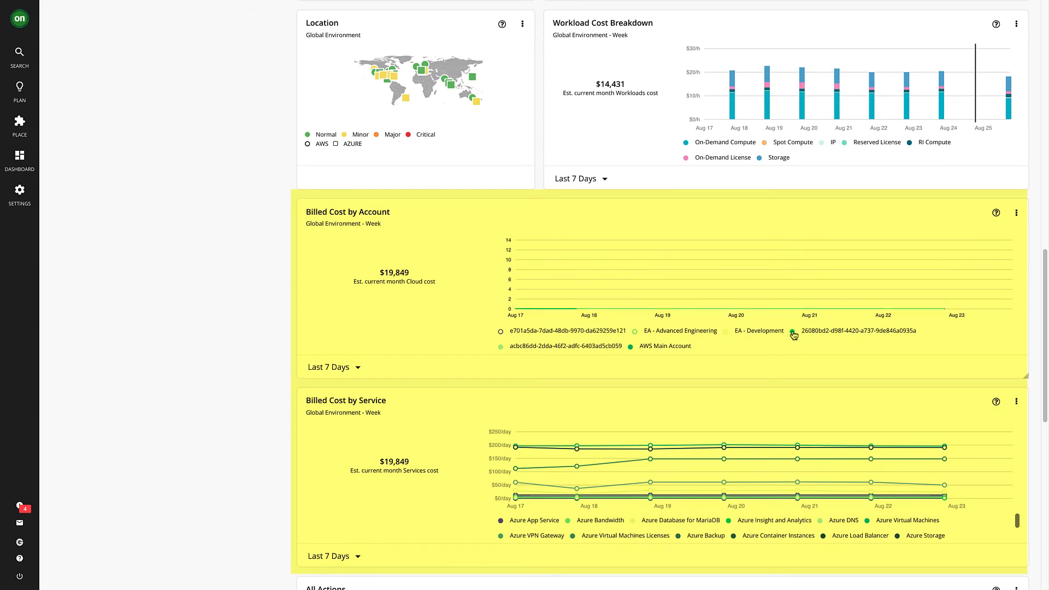
{"action": "left_click", "coordinate": [599, 350]}
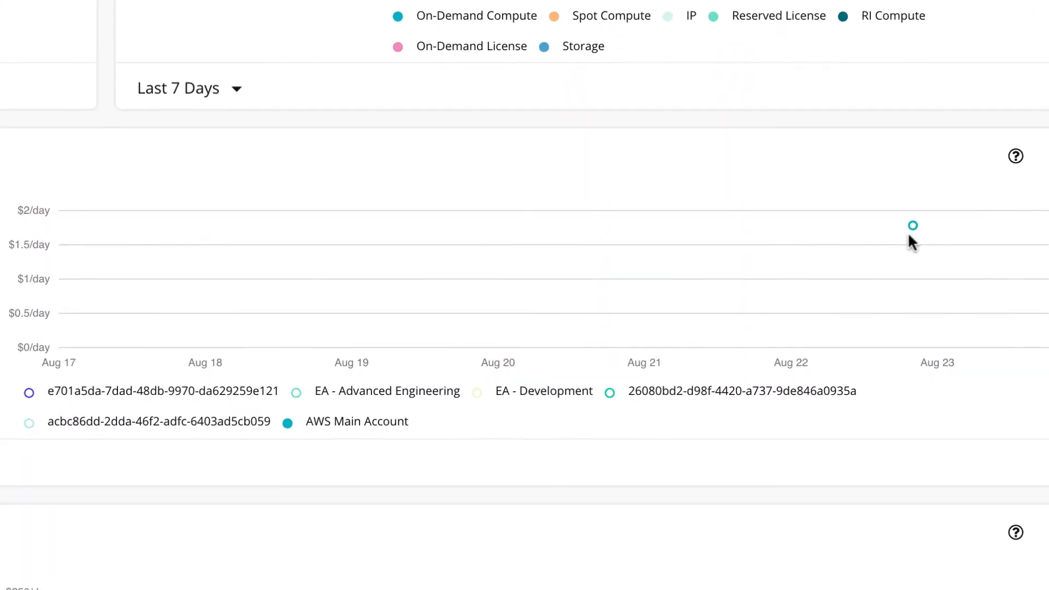
- Start a new Public Cloud target of type AWS in the target configuration and name it My Main AWS Account
{"action": "mouse_move", "coordinate": [932, 239]}
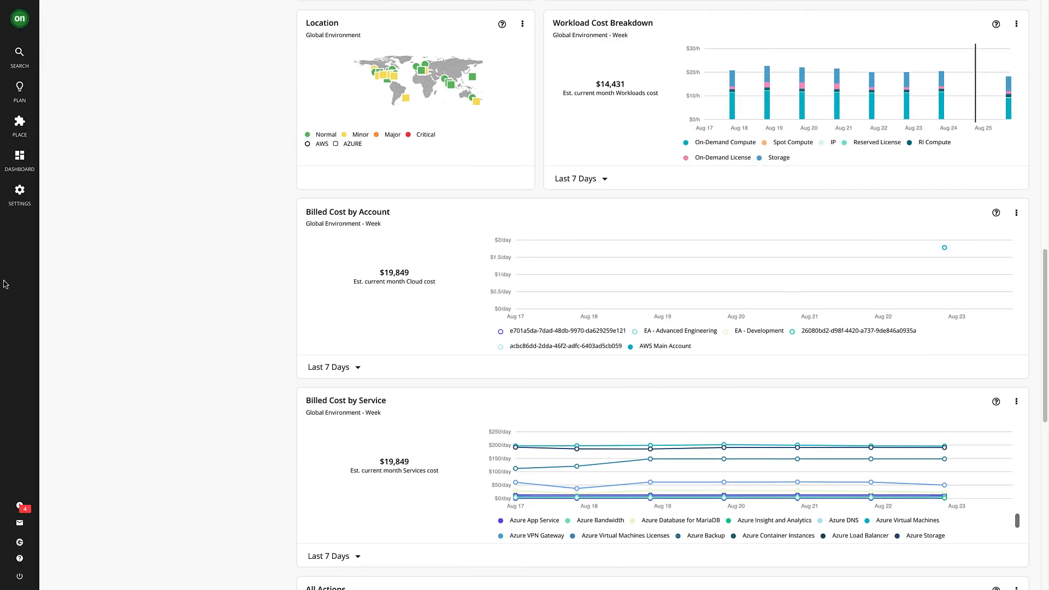
{"action": "left_click", "coordinate": [21, 204]}
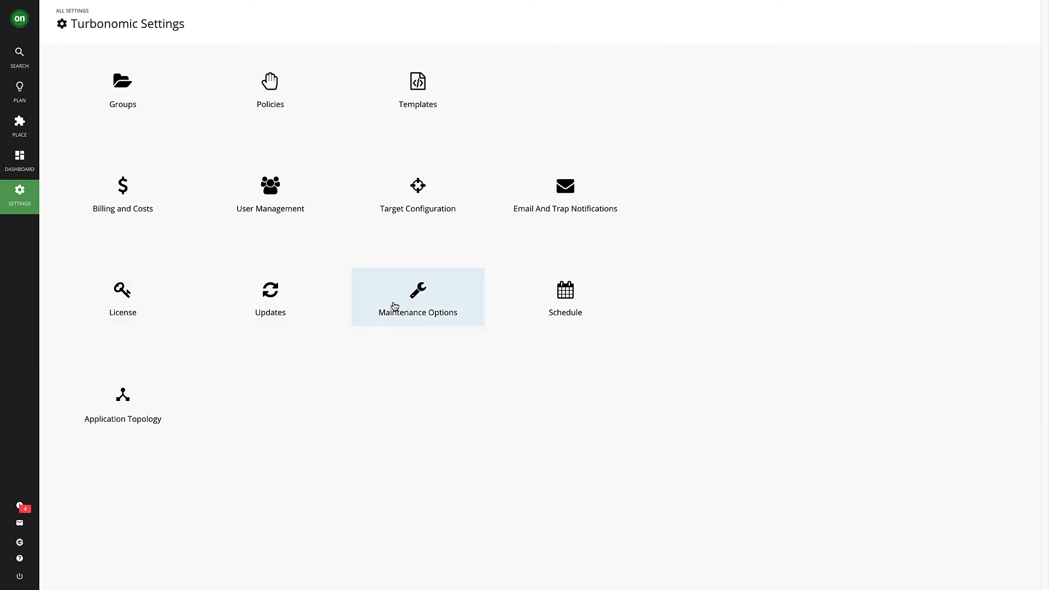
{"action": "left_click", "coordinate": [417, 210]}
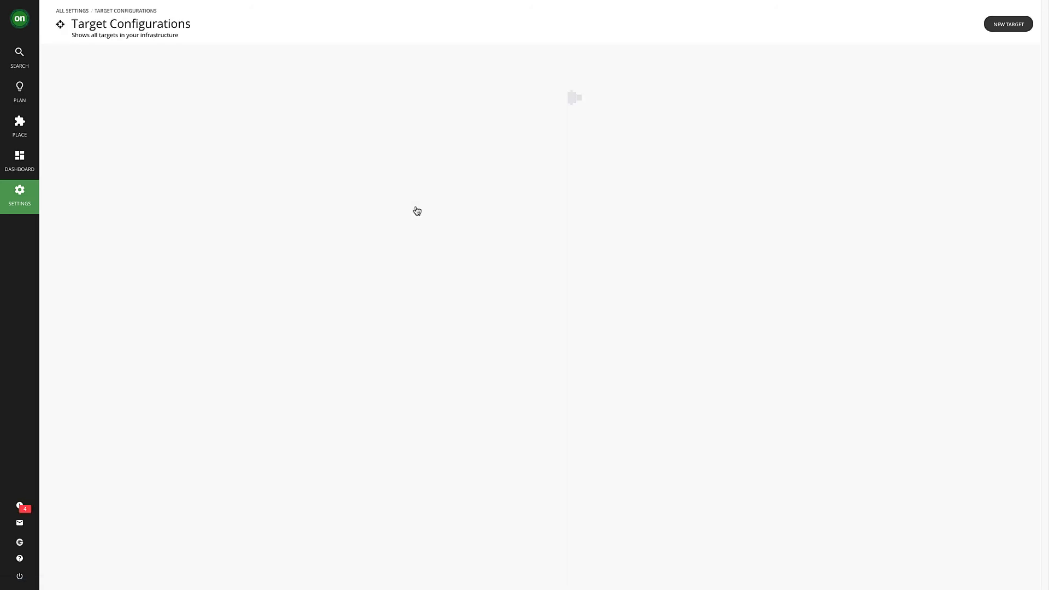
{"action": "left_click", "coordinate": [996, 26]}
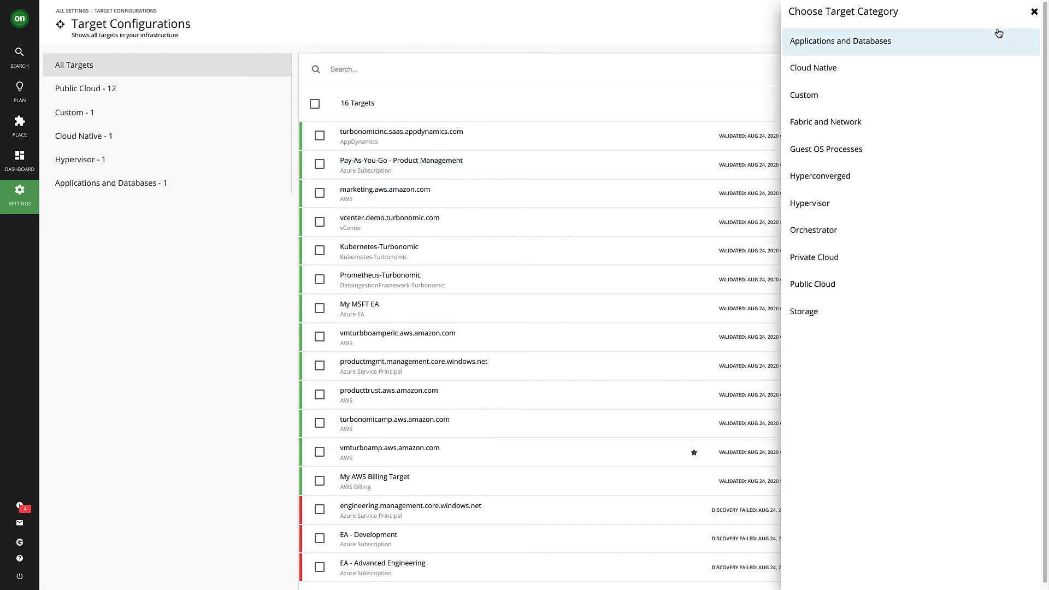
{"action": "left_click", "coordinate": [826, 285]}
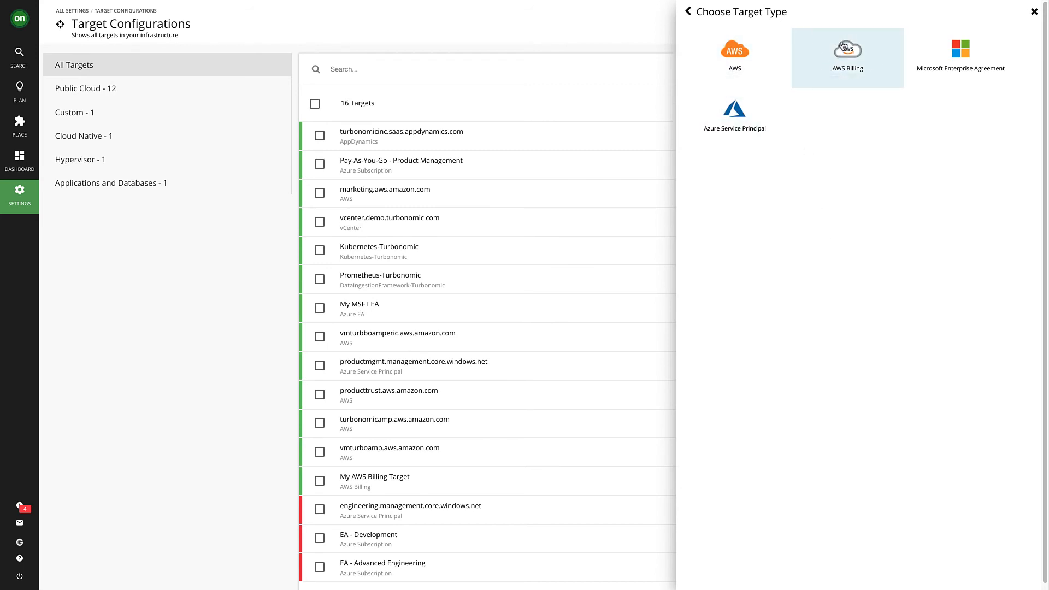
{"action": "left_click", "coordinate": [735, 55]}
{"action": "type", "text": "My Main AWS Account"}
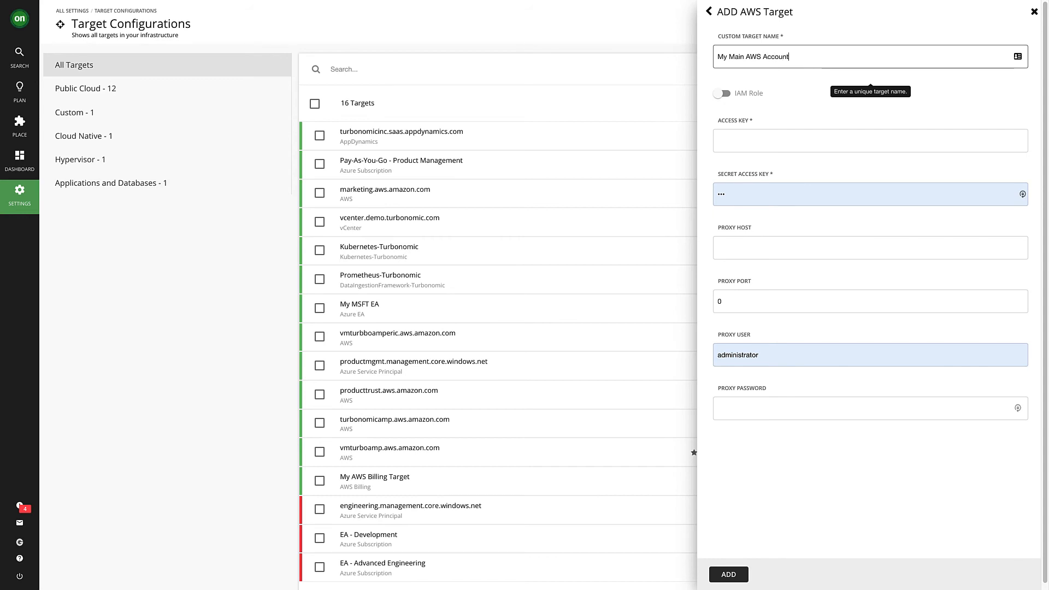
- Paste the access key and secret access key into the AWS target's credential fields and add the target
{"action": "left_click", "coordinate": [853, 142]}
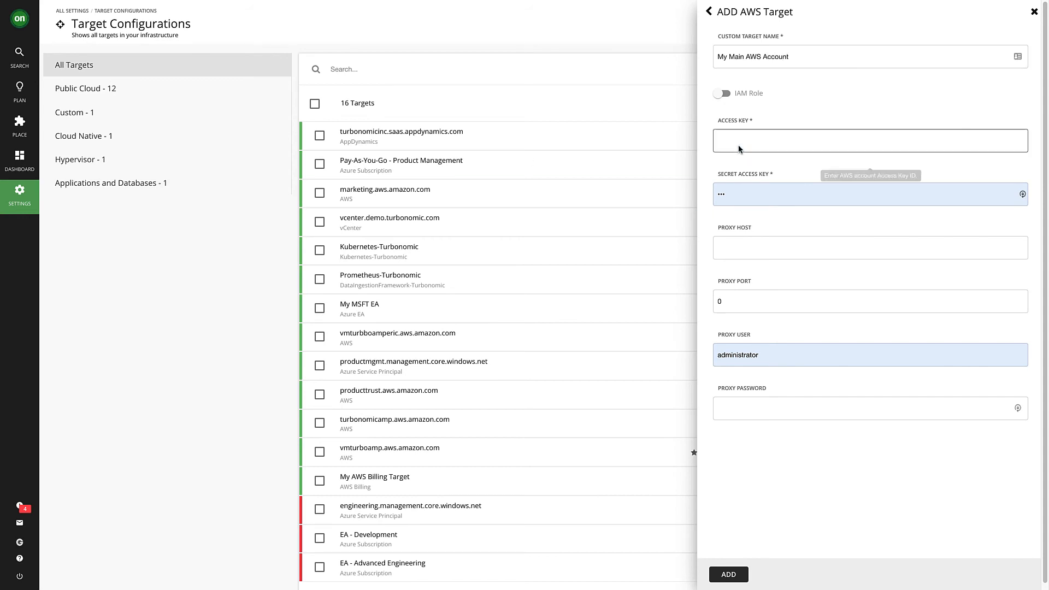
{"action": "key", "text": "ctrl+v"}
{"action": "right_click", "coordinate": [726, 195]}
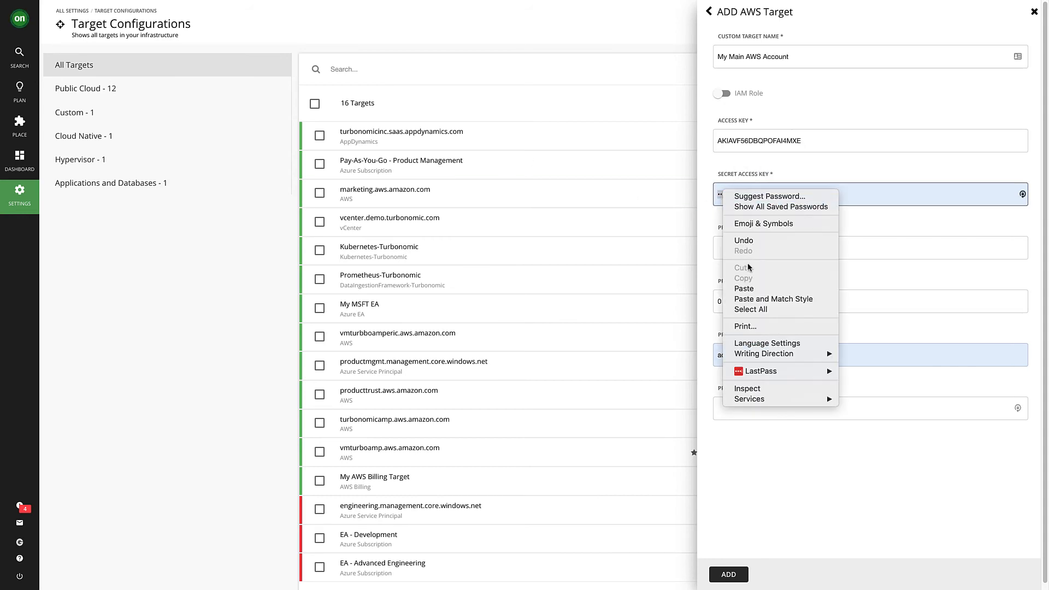
{"action": "left_click", "coordinate": [754, 285]}
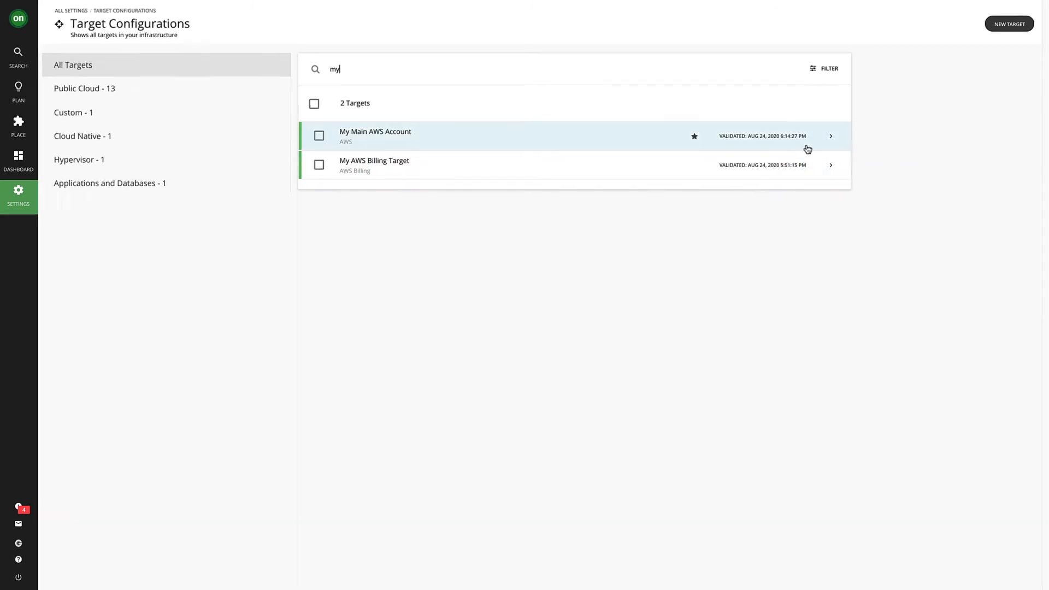
- Examine the main and related accounts listed under the My Main AWS Account and My AWS Billing Target targets
{"action": "left_click", "coordinate": [830, 135]}
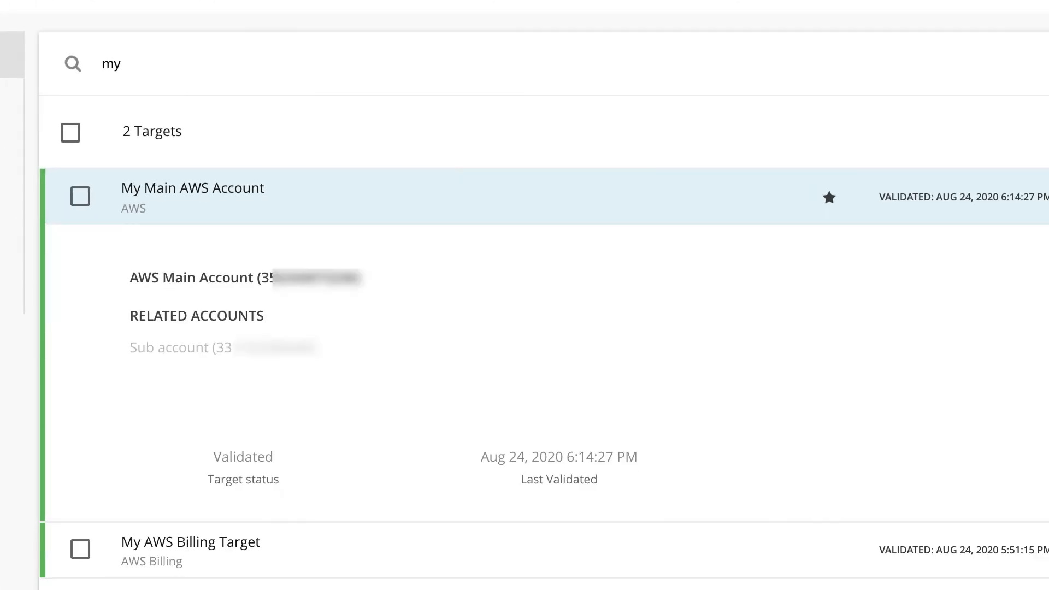
{"action": "left_click", "coordinate": [191, 197]}
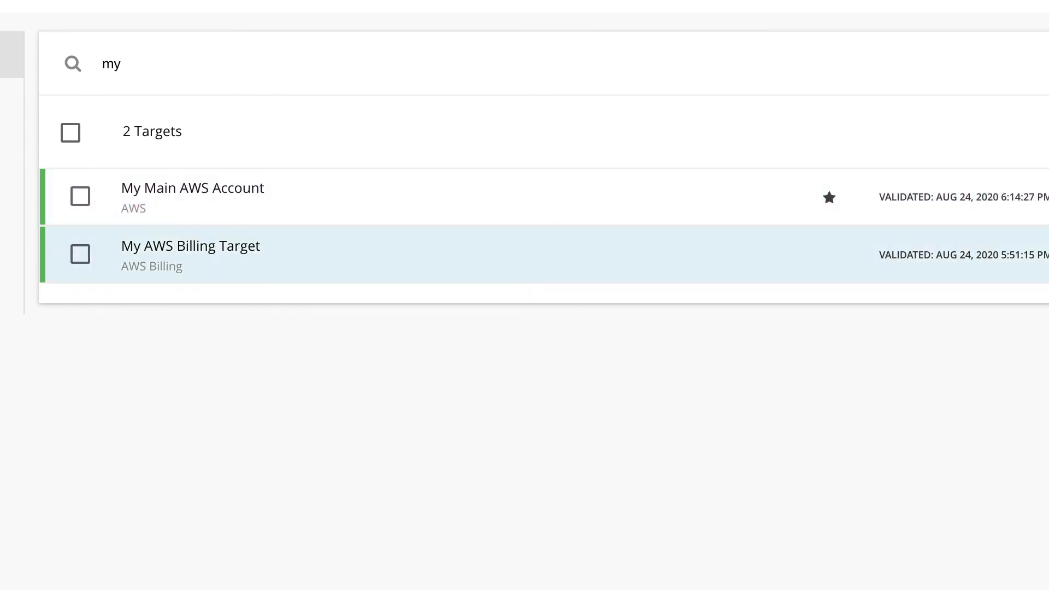
{"action": "left_click", "coordinate": [191, 254]}
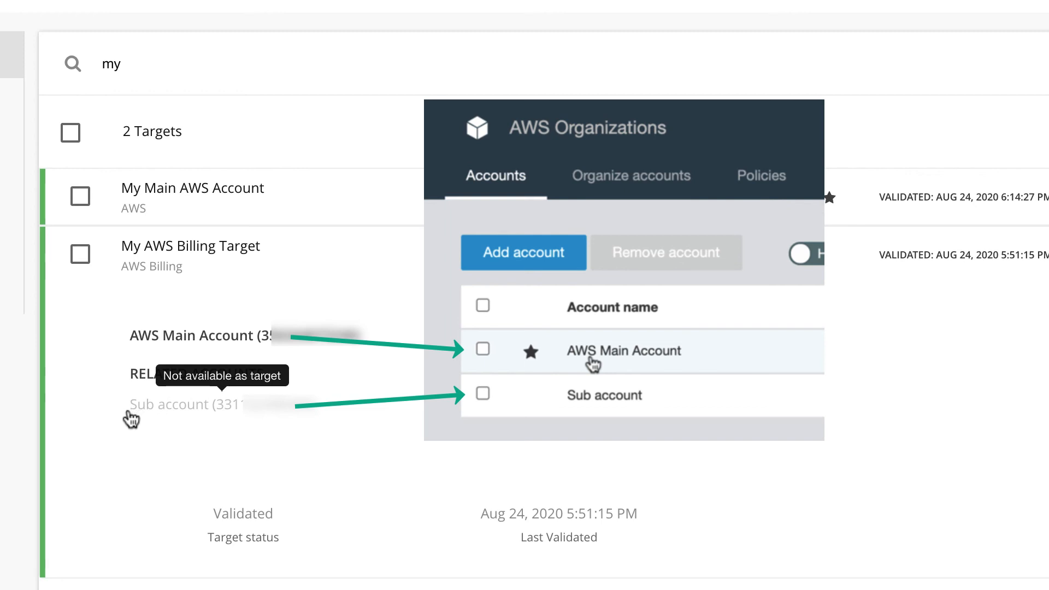
{"action": "left_click_drag", "start_coordinate": [131, 417], "coordinate": [342, 417]}
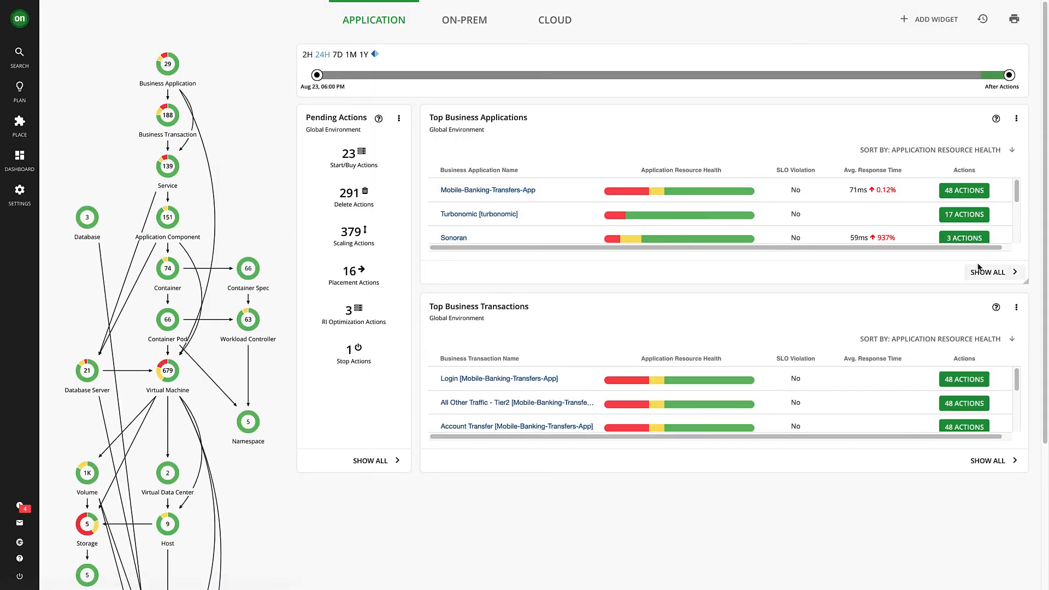
- Open AWS Main Account's pending actions from the full account list of the cloud dashboard
{"action": "left_click", "coordinate": [557, 20]}
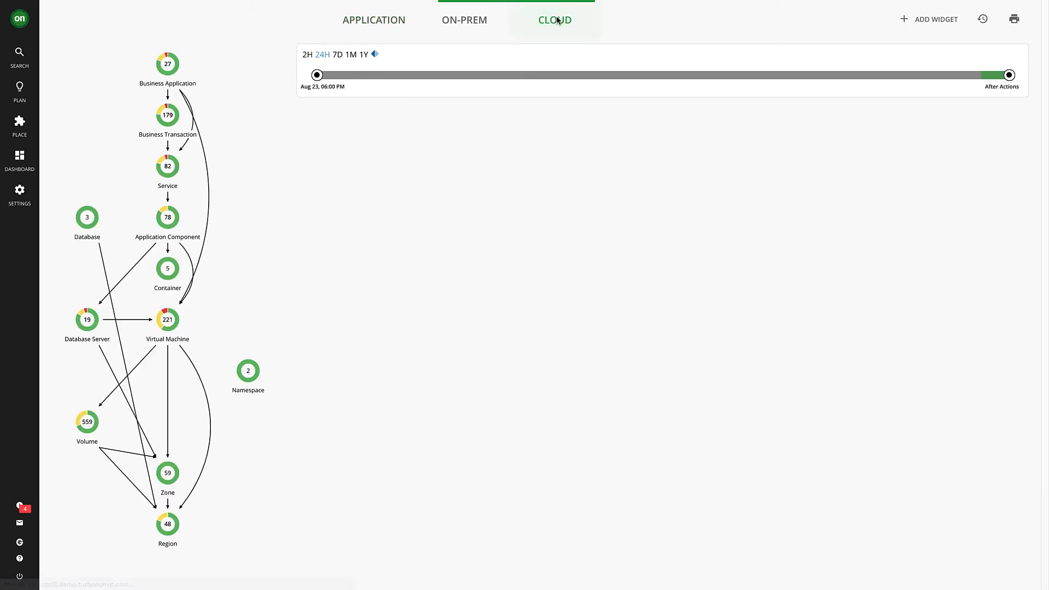
{"action": "left_click", "coordinate": [1000, 277]}
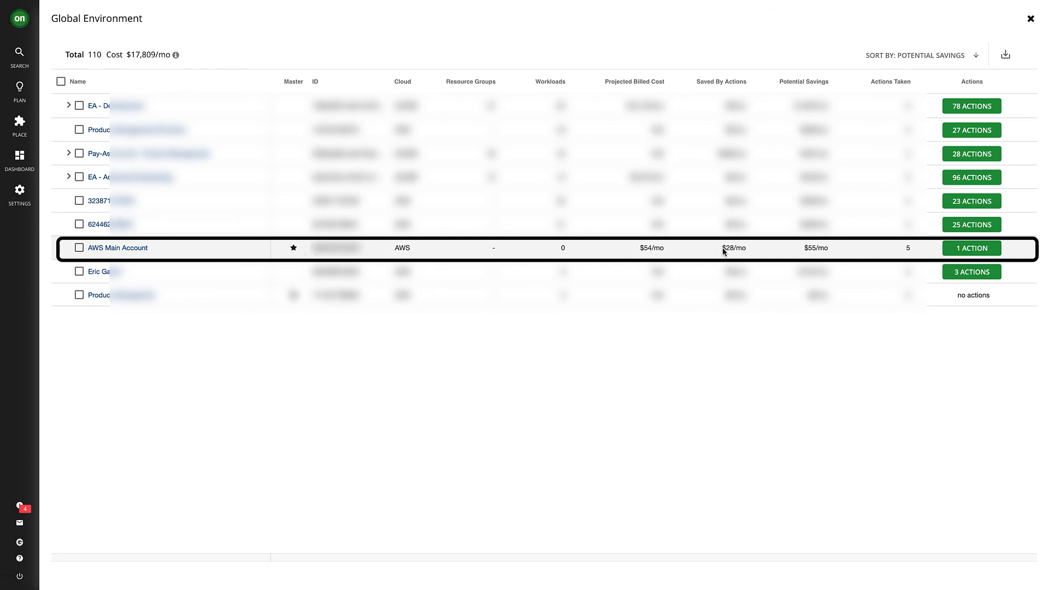
{"action": "left_click", "coordinate": [964, 248]}
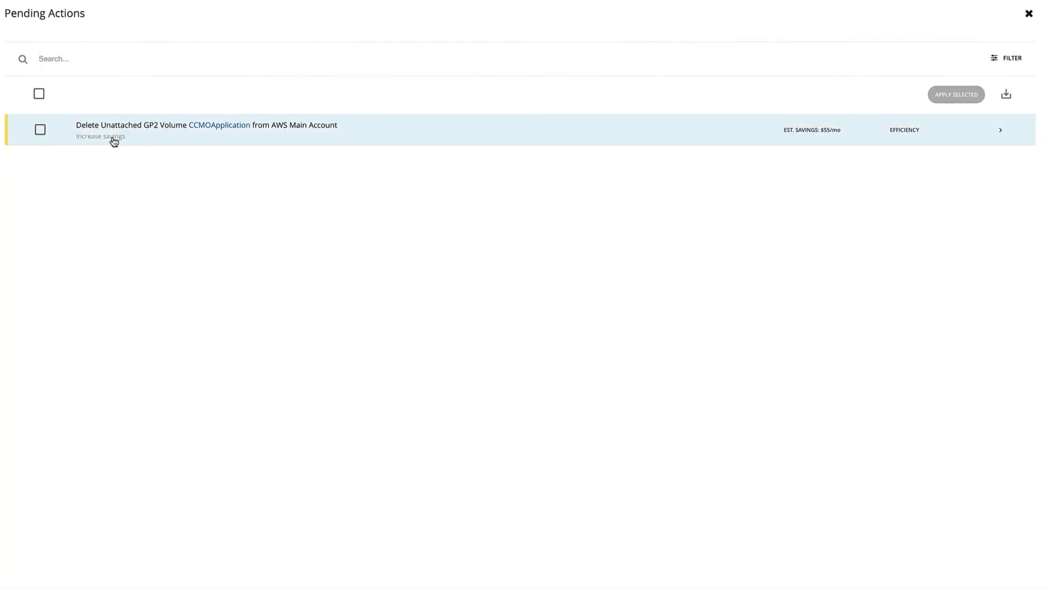
- Apply the action deleting the unattached GP2 volume CCMOApplication, and refresh the EBS volumes list in the AWS console to check it
{"action": "left_click", "coordinate": [40, 130]}
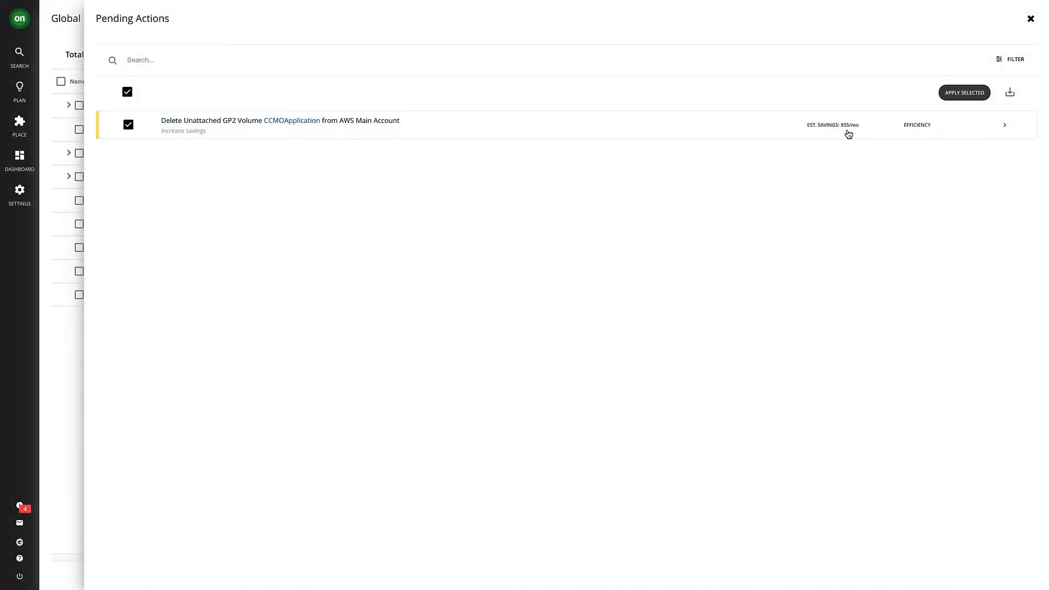
{"action": "left_click", "coordinate": [964, 93]}
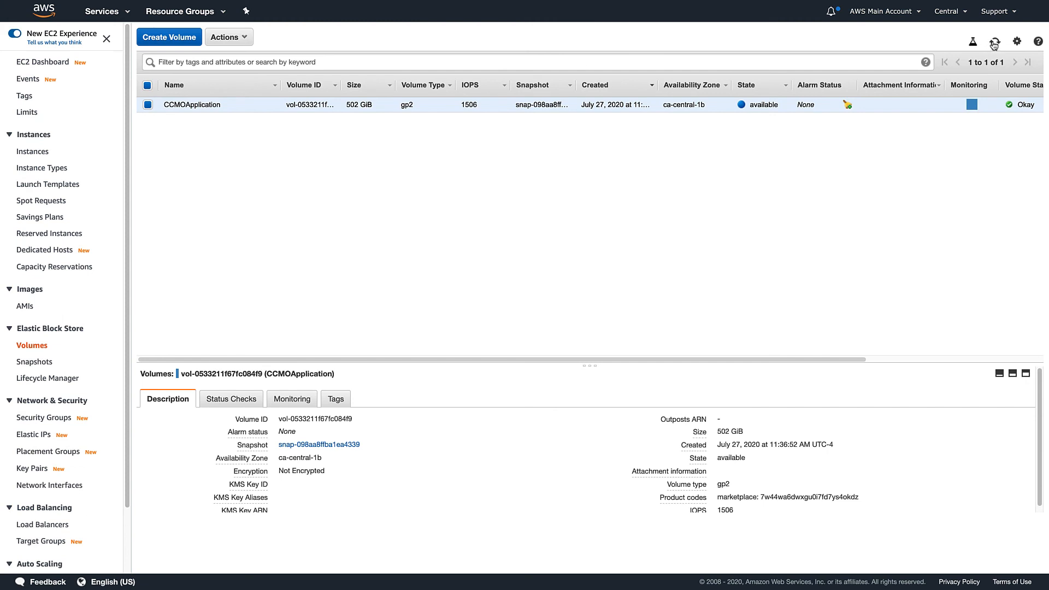
{"action": "left_click", "coordinate": [994, 43]}
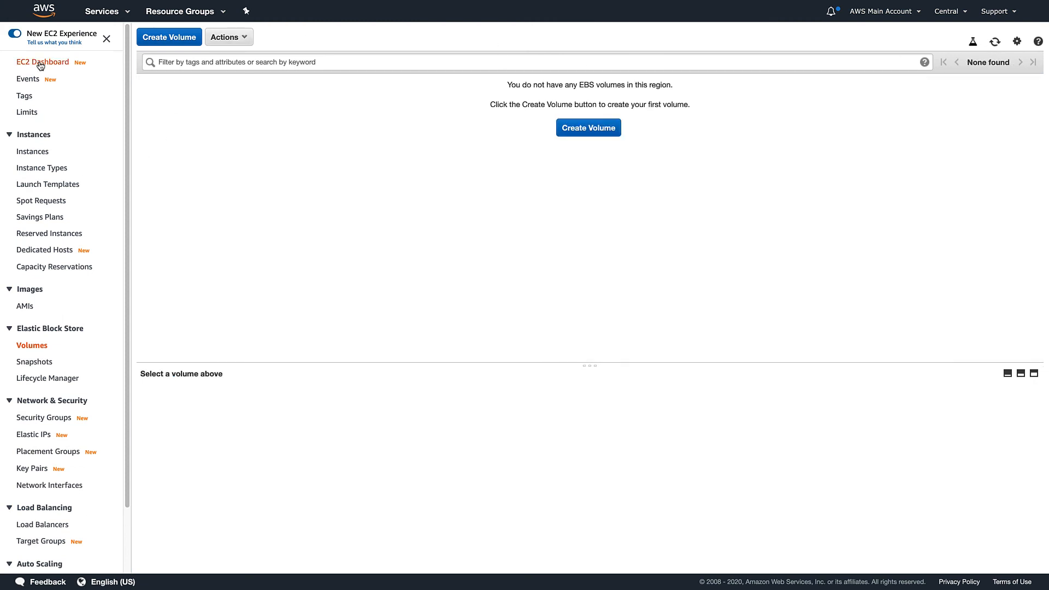